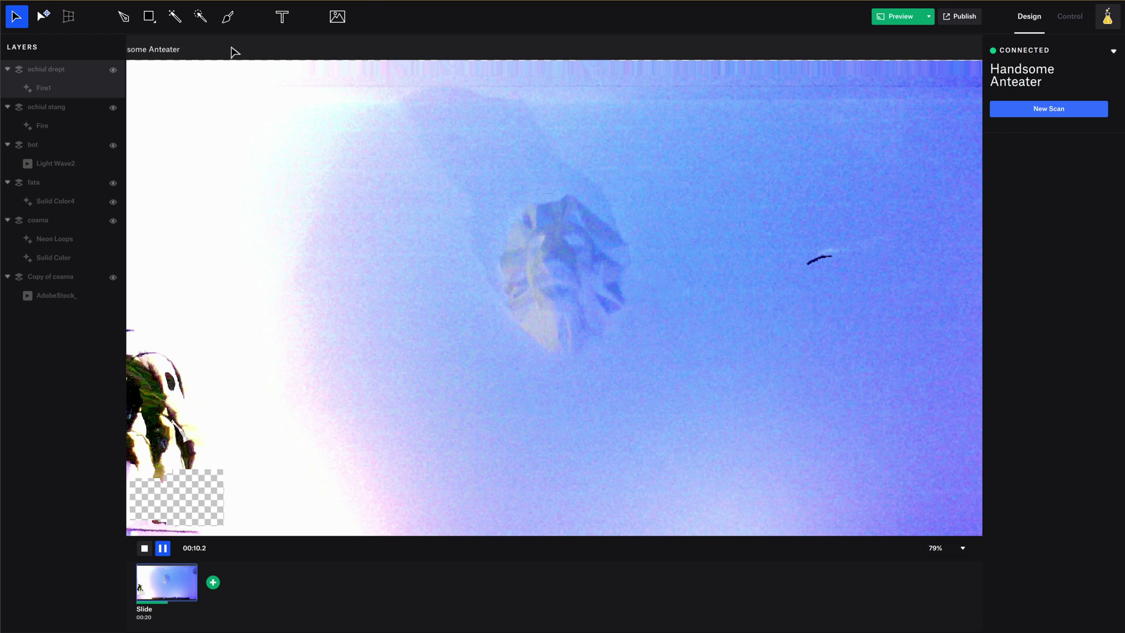
Step: Try colour-similarity and painted selections of the lion face, undoing and abandoning both
click(176, 18)
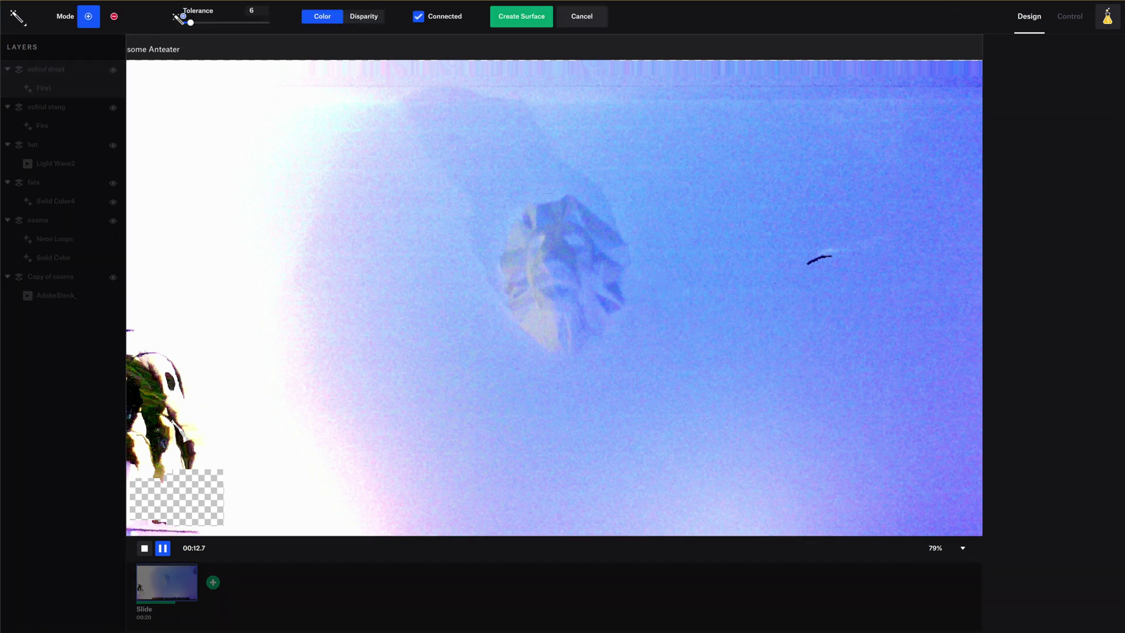
click(571, 220)
mouse_move(567, 235)
mouse_down()
mouse_move(578, 252)
mouse_move(606, 254)
mouse_move(580, 220)
mouse_move(622, 260)
mouse_up()
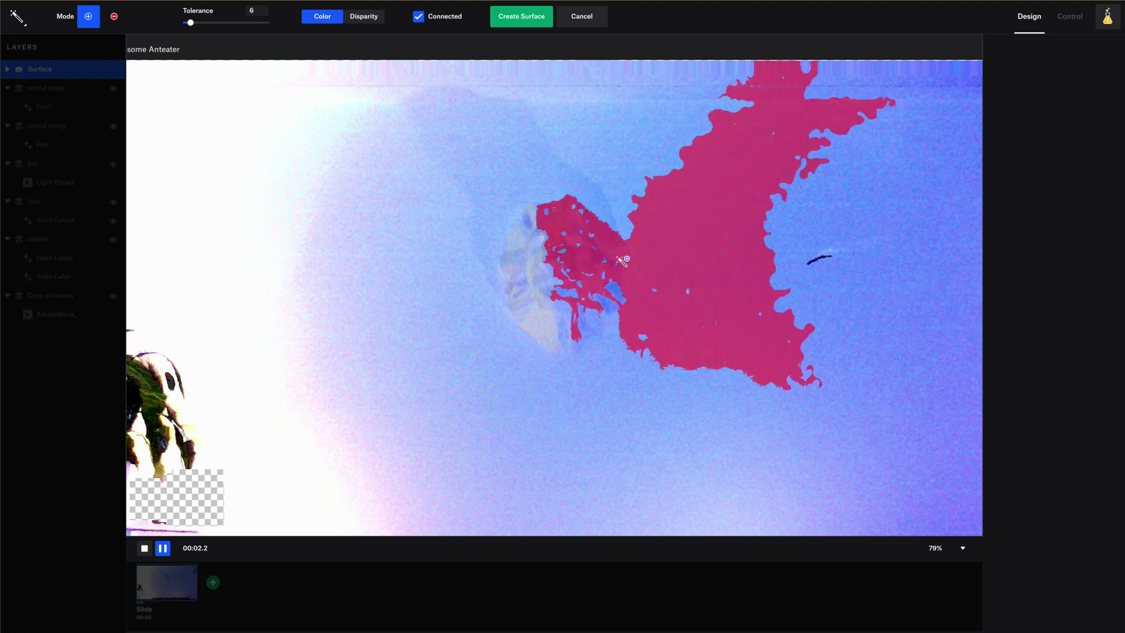
key(ctrl+z)
click(621, 261)
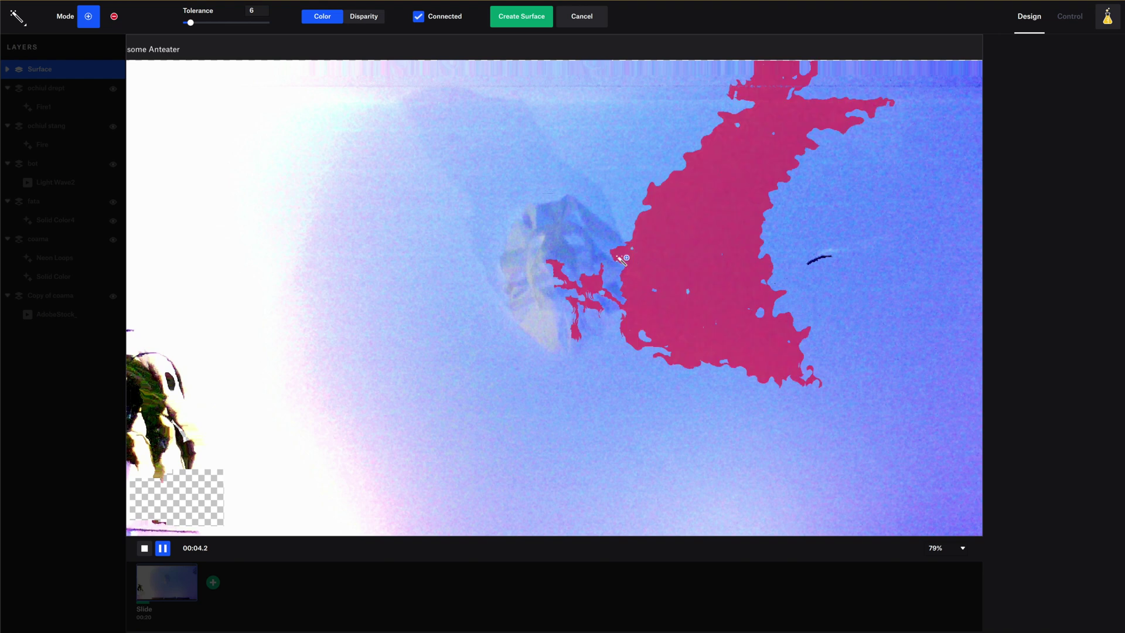
key(ctrl+z)
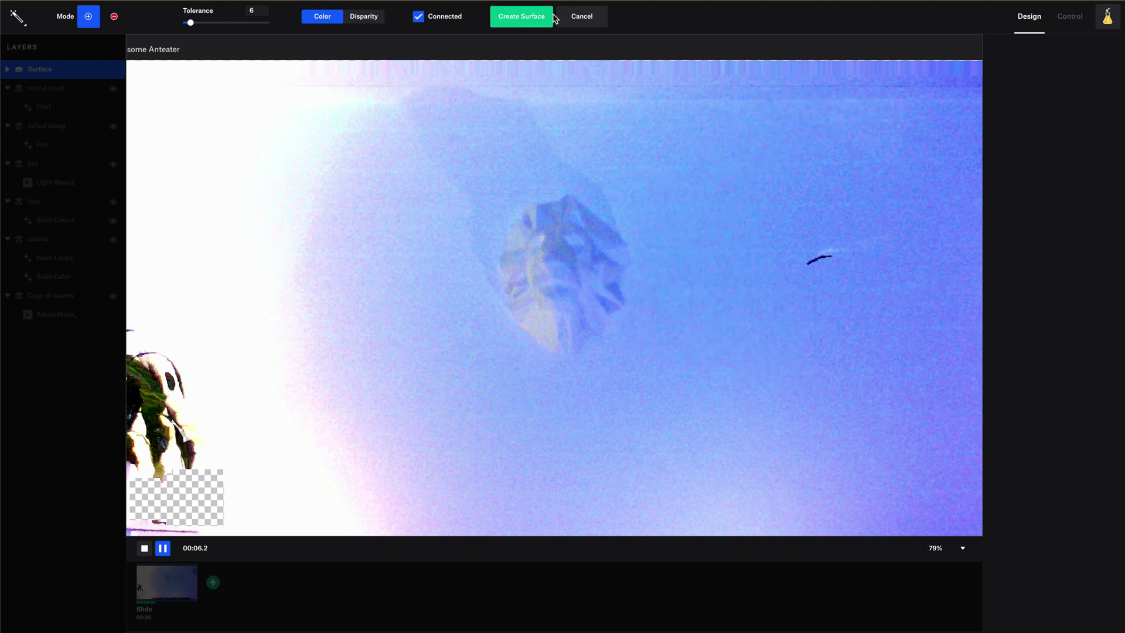
click(582, 17)
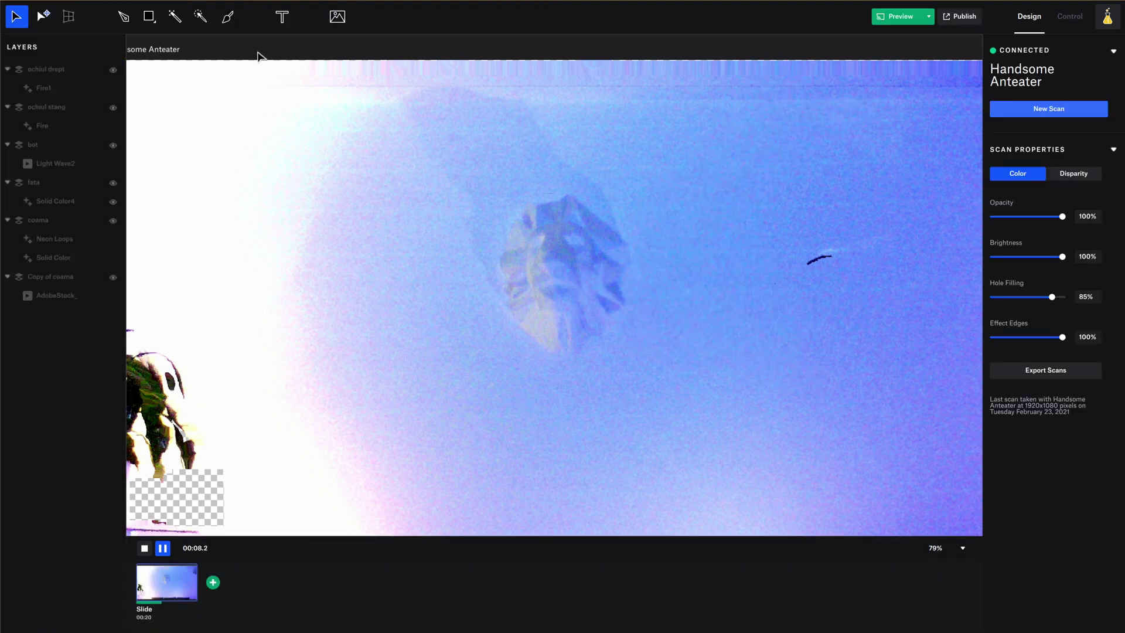
click(199, 18)
drag(565, 233, 559, 275)
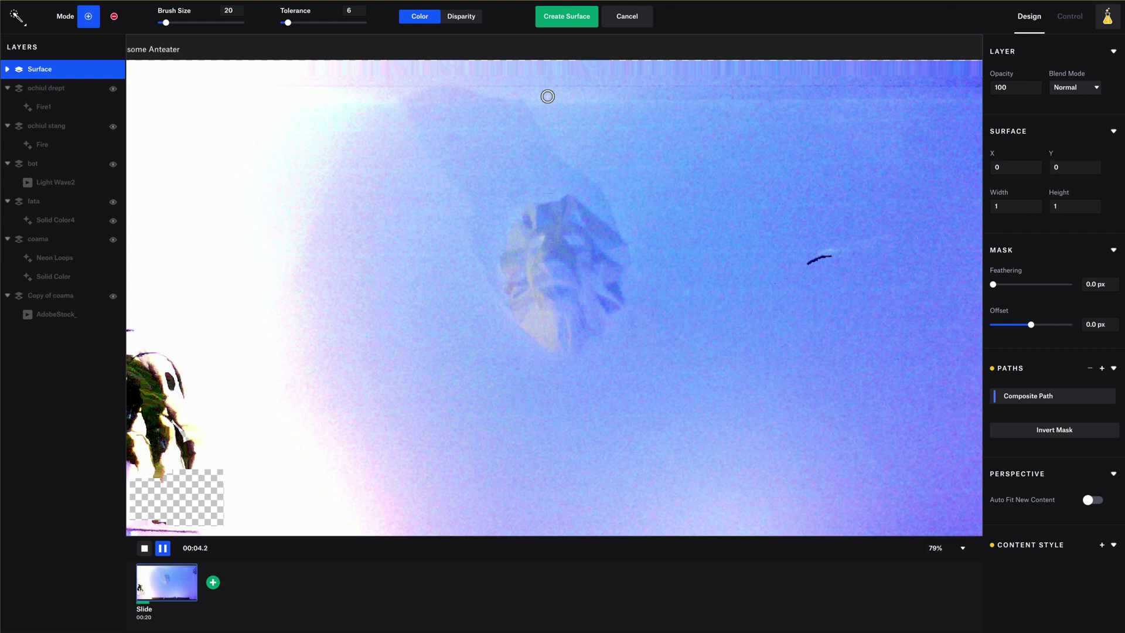
click(630, 23)
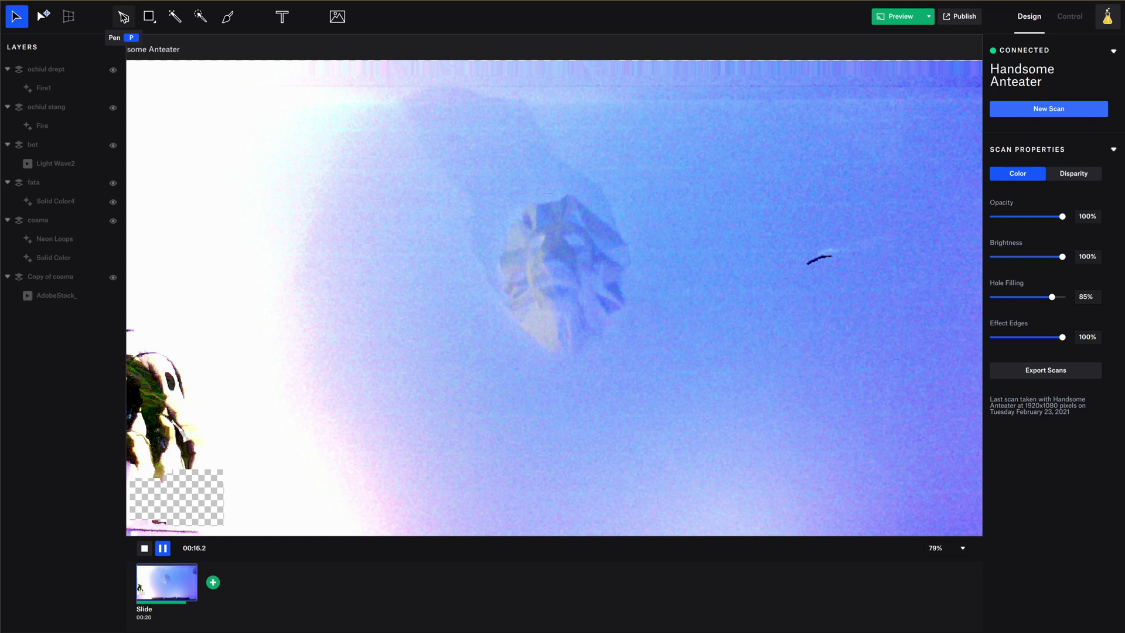
Step: Trace the lion head's edge point by point, from the bottom up the right side
click(124, 16)
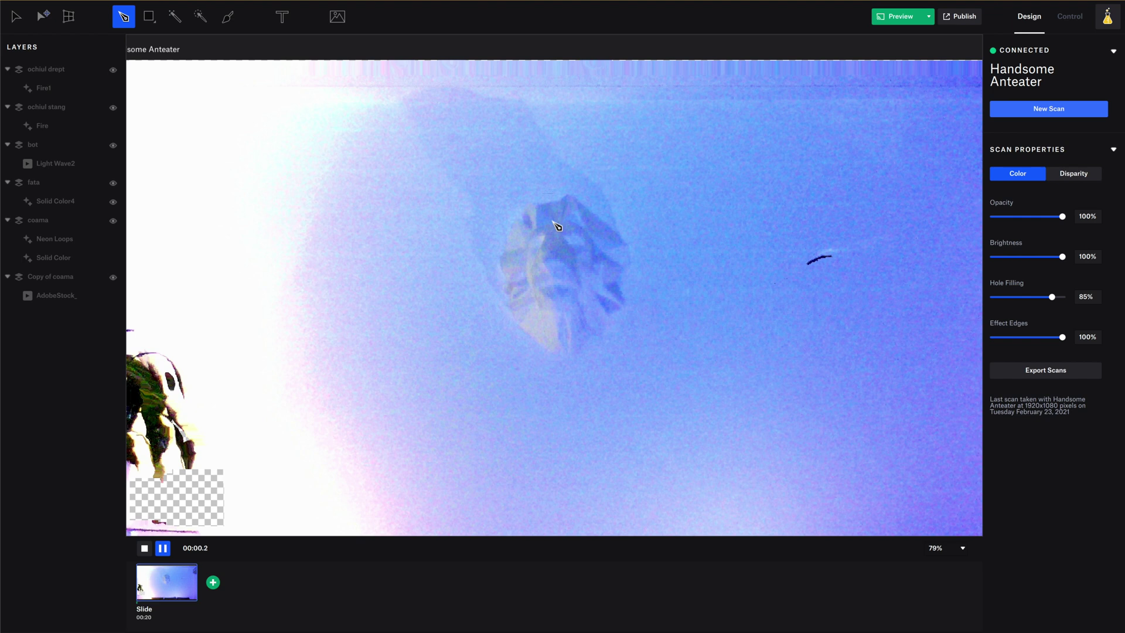
click(568, 353)
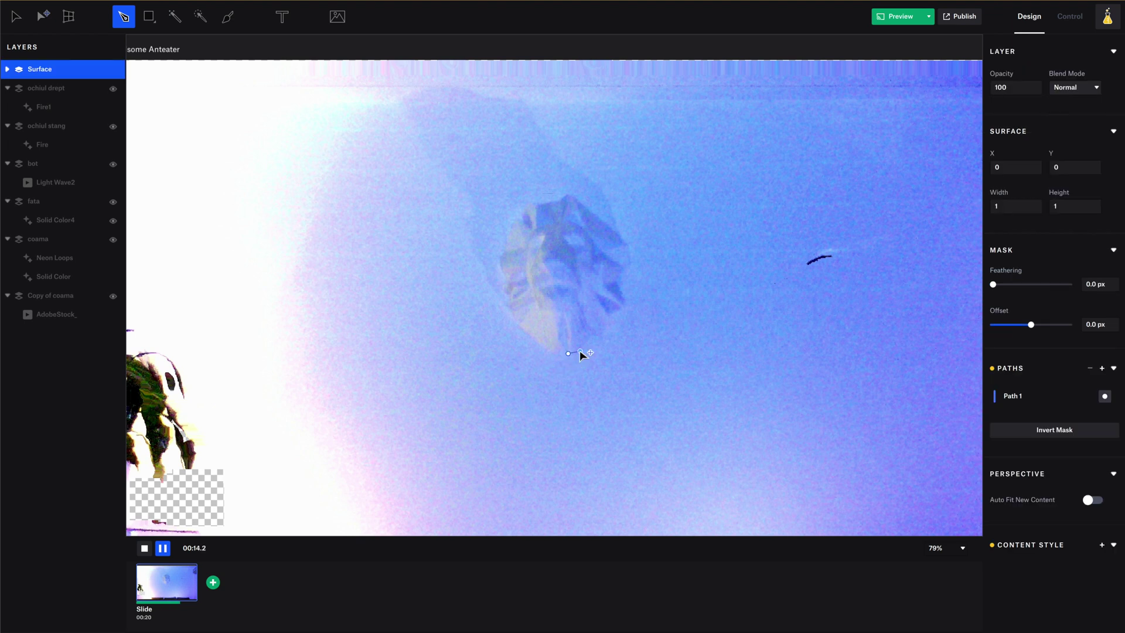
click(581, 351)
click(589, 334)
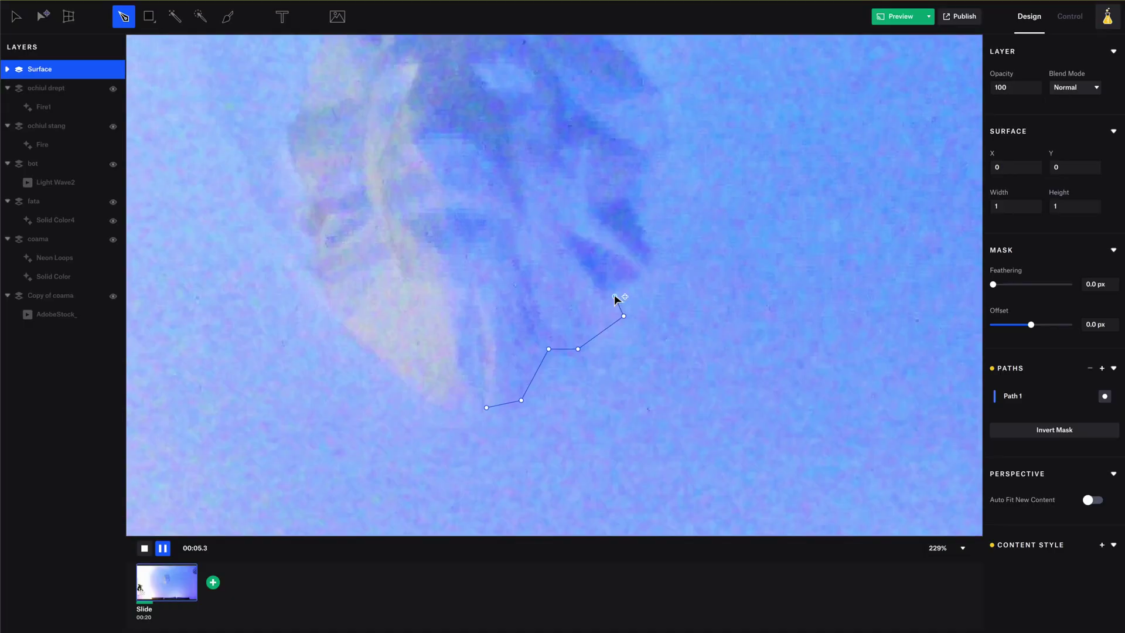
click(651, 193)
click(658, 126)
click(658, 130)
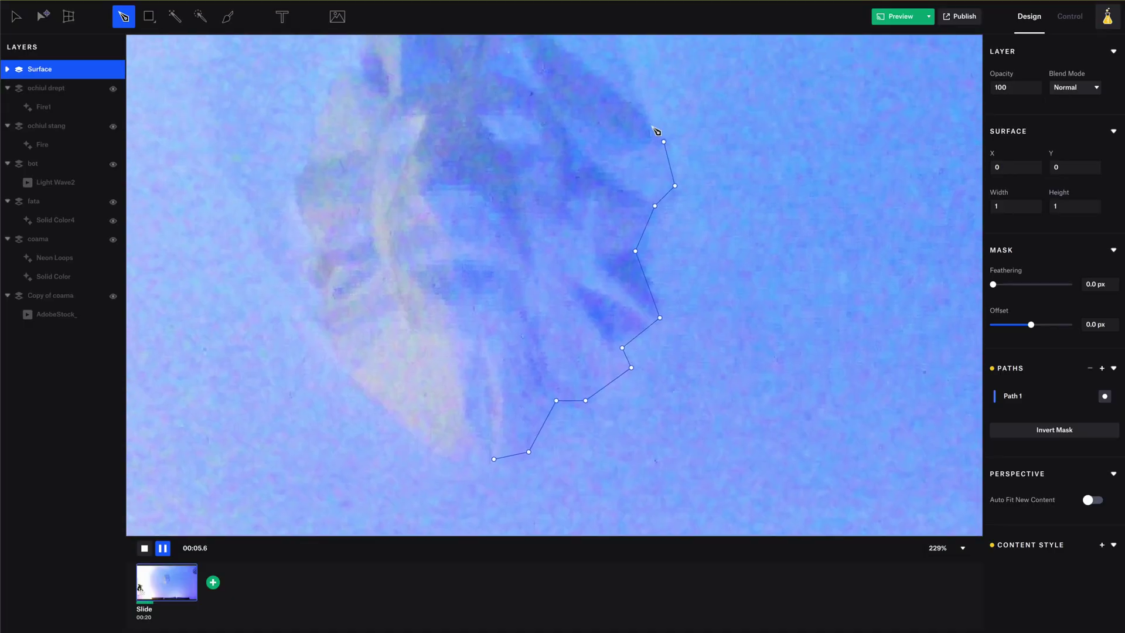
click(665, 190)
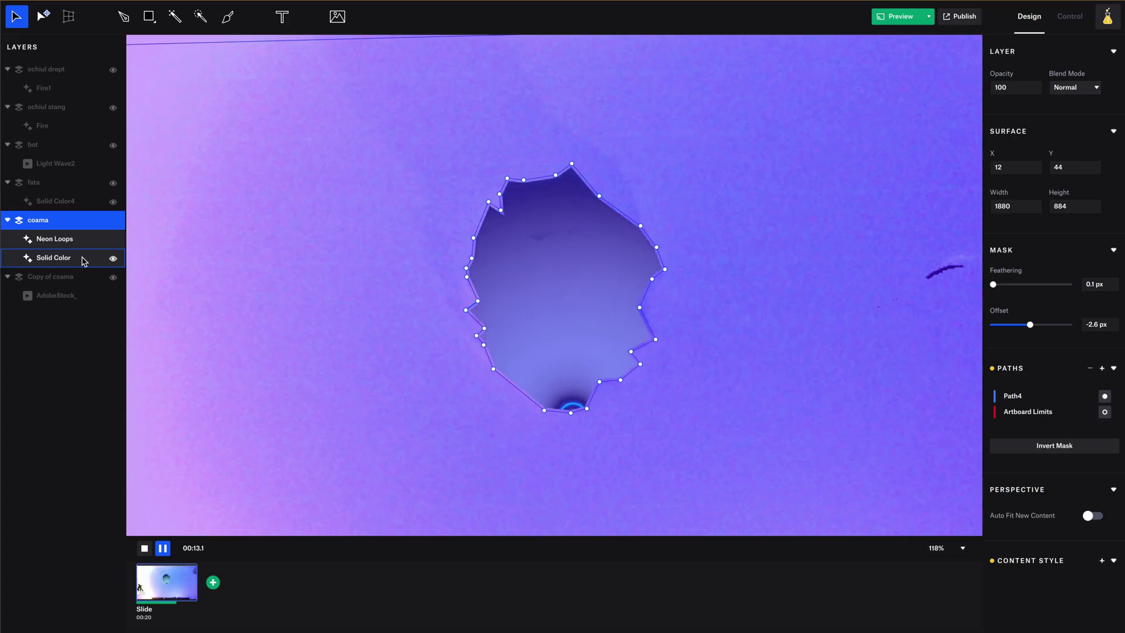
Step: Check coama's Solid Color content, then select the nose's Light Wave2 video and the bot surface
click(85, 259)
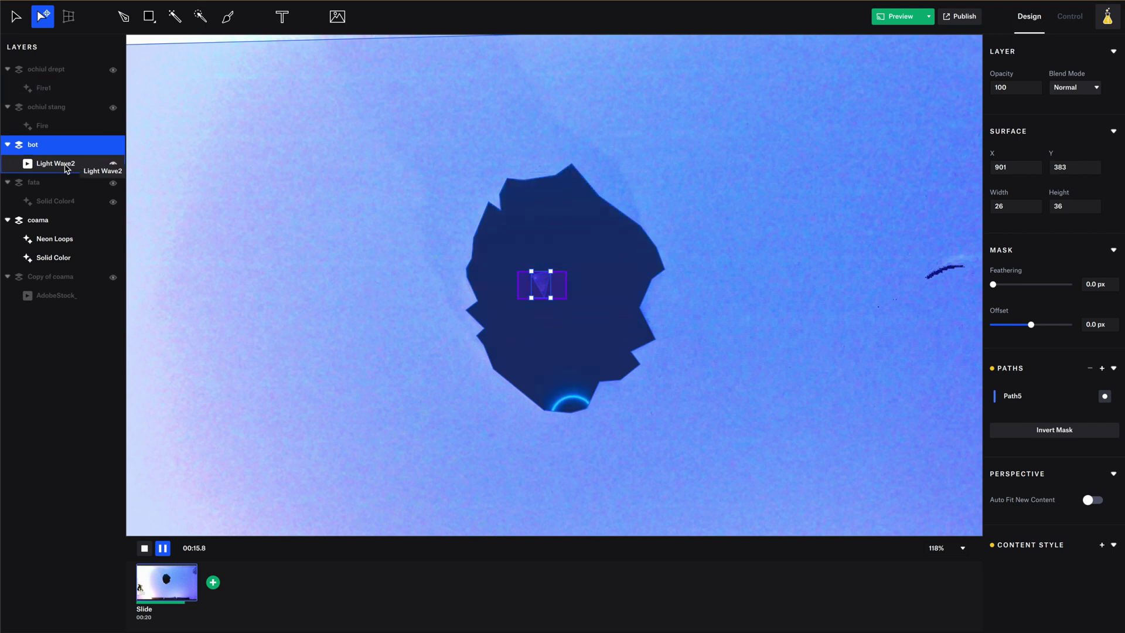
click(66, 169)
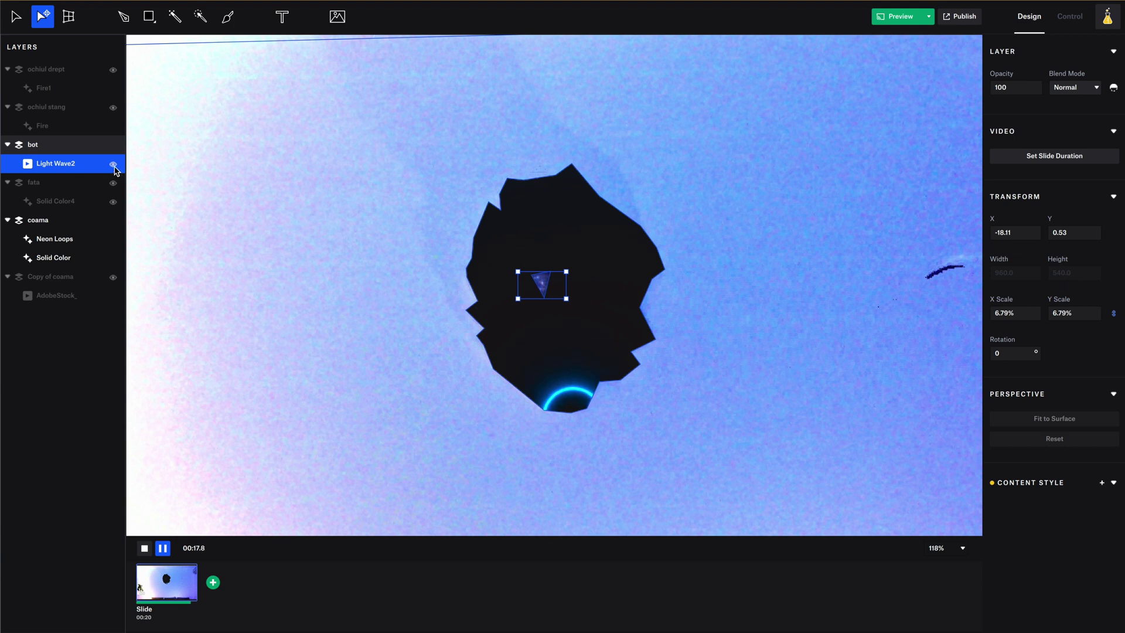
click(69, 147)
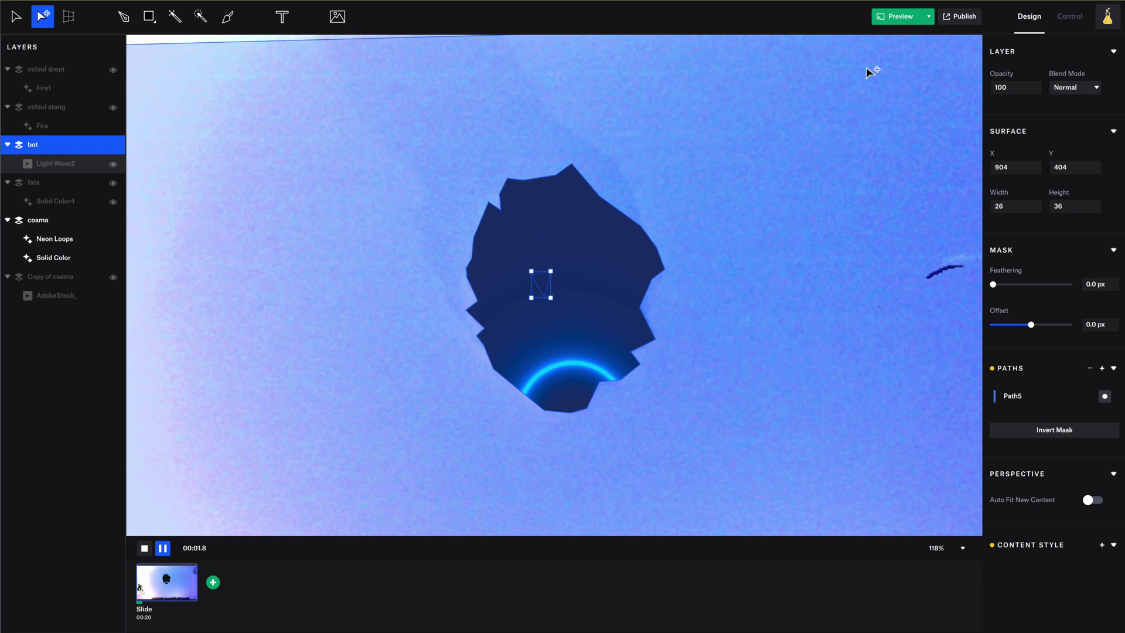
Step: Find Solid Color in the Built-In Assets and insert it into the bot nose surface
click(332, 17)
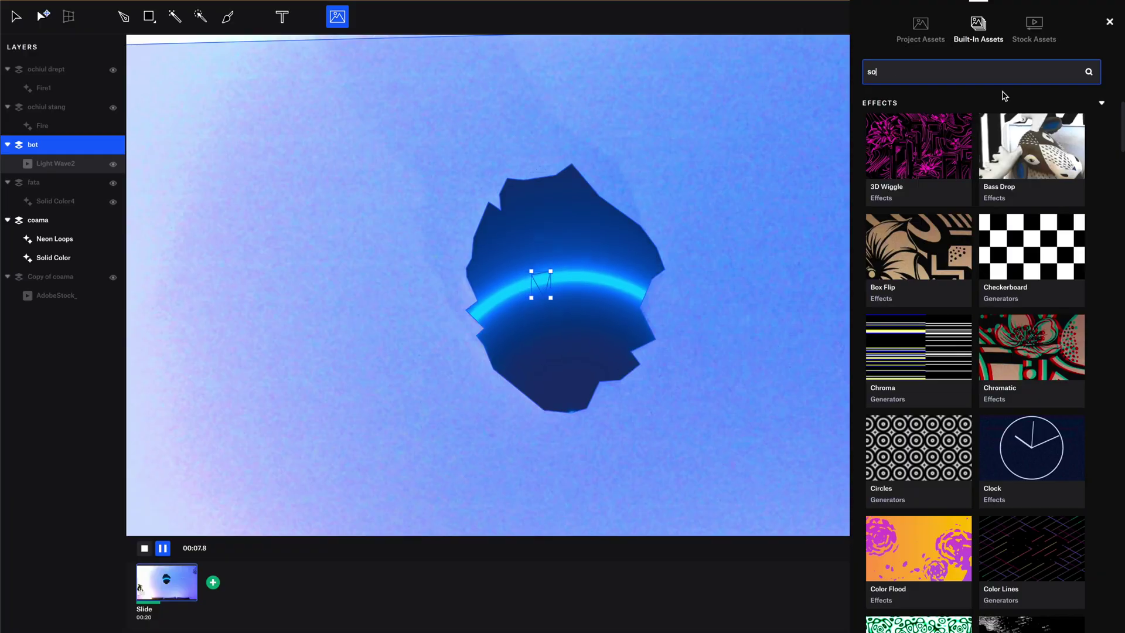
text(l)
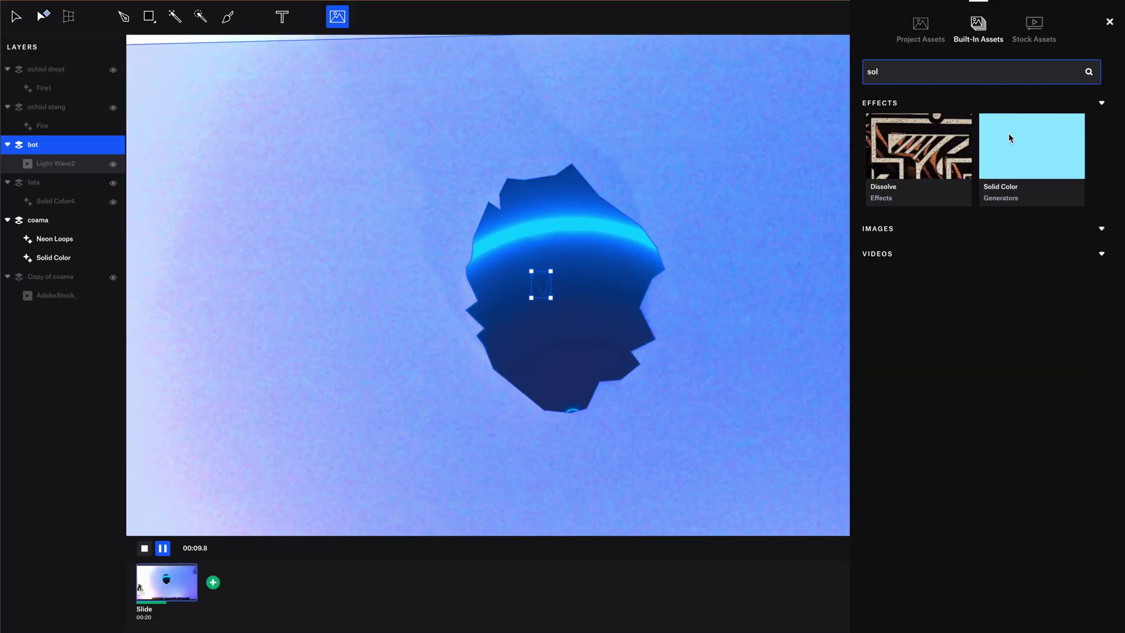
click(1014, 150)
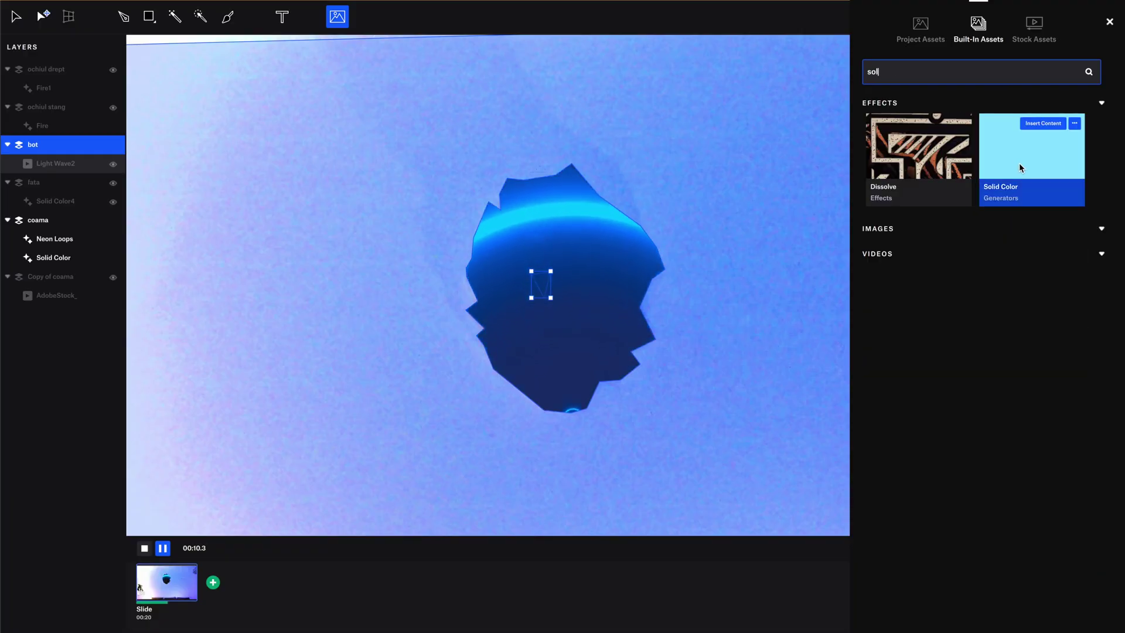
click(1044, 124)
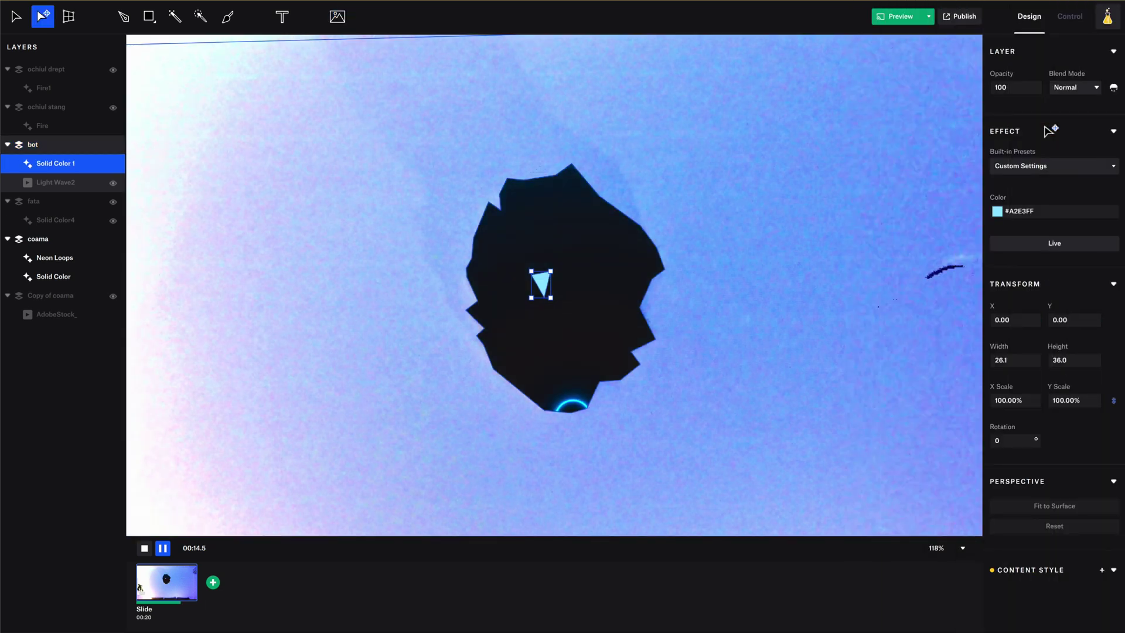
Step: Change the nose's Solid Color 1 effect colour to black (#000000)
click(997, 212)
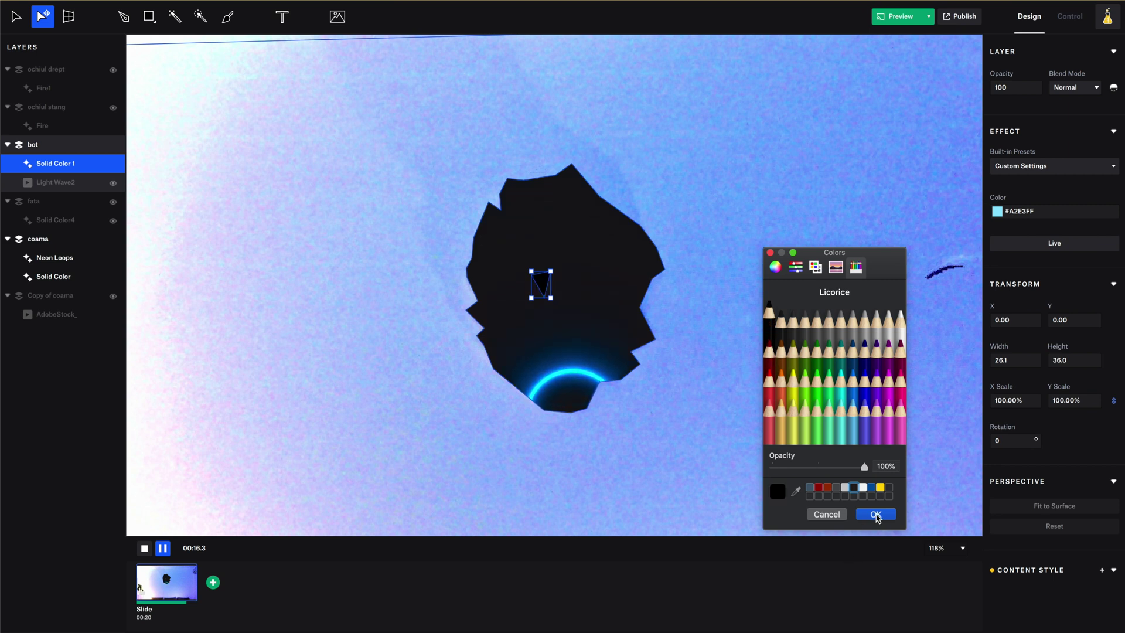
click(876, 515)
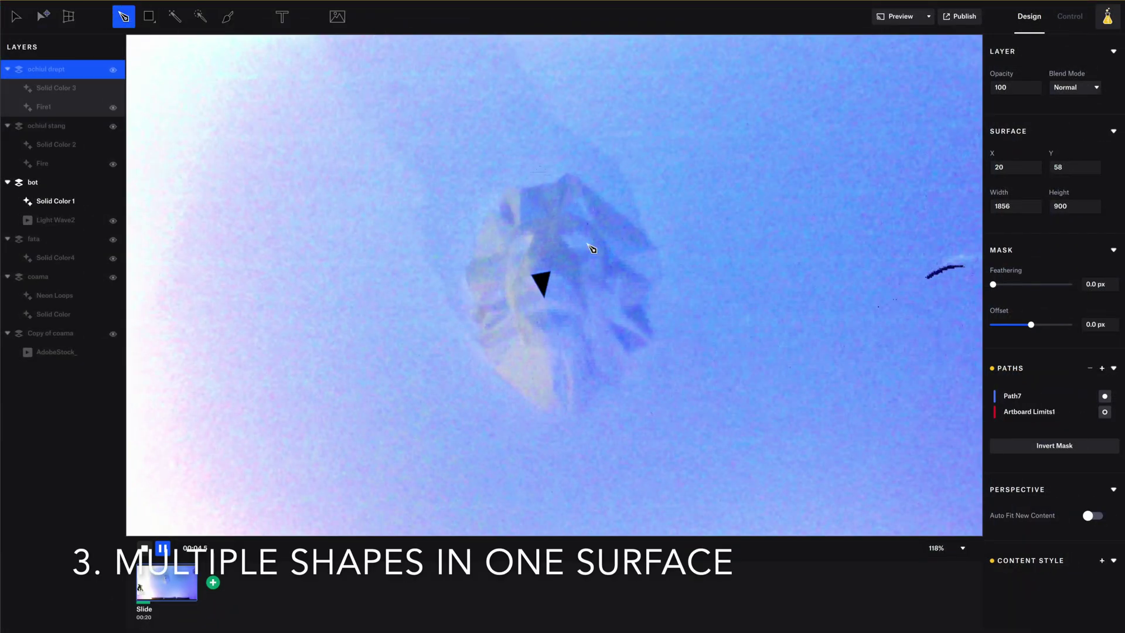
click(901, 18)
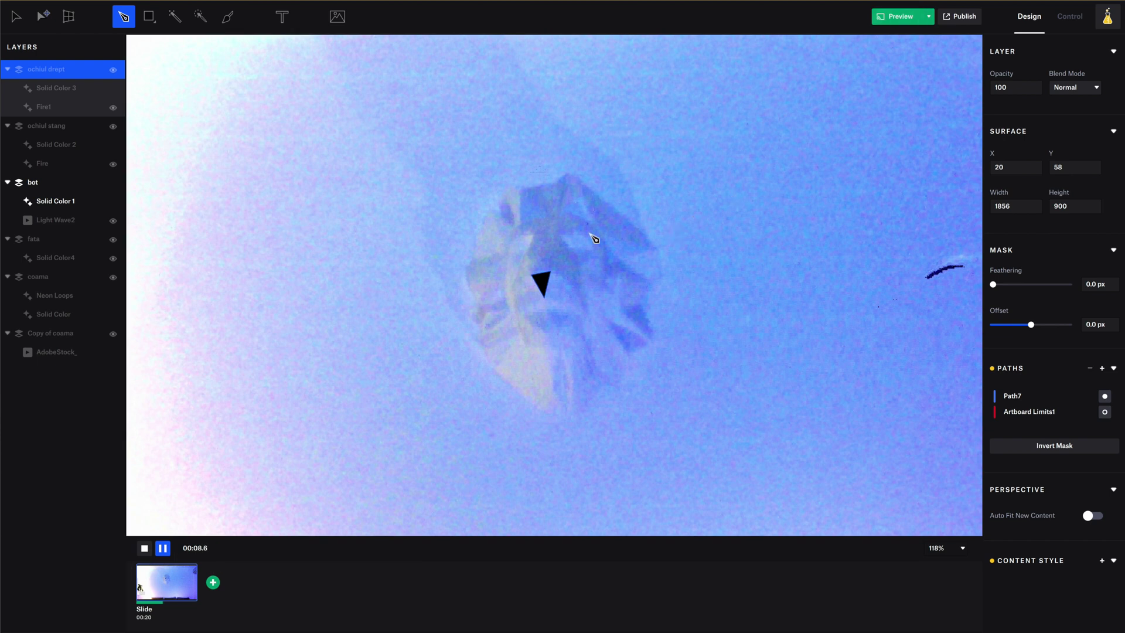
click(561, 235)
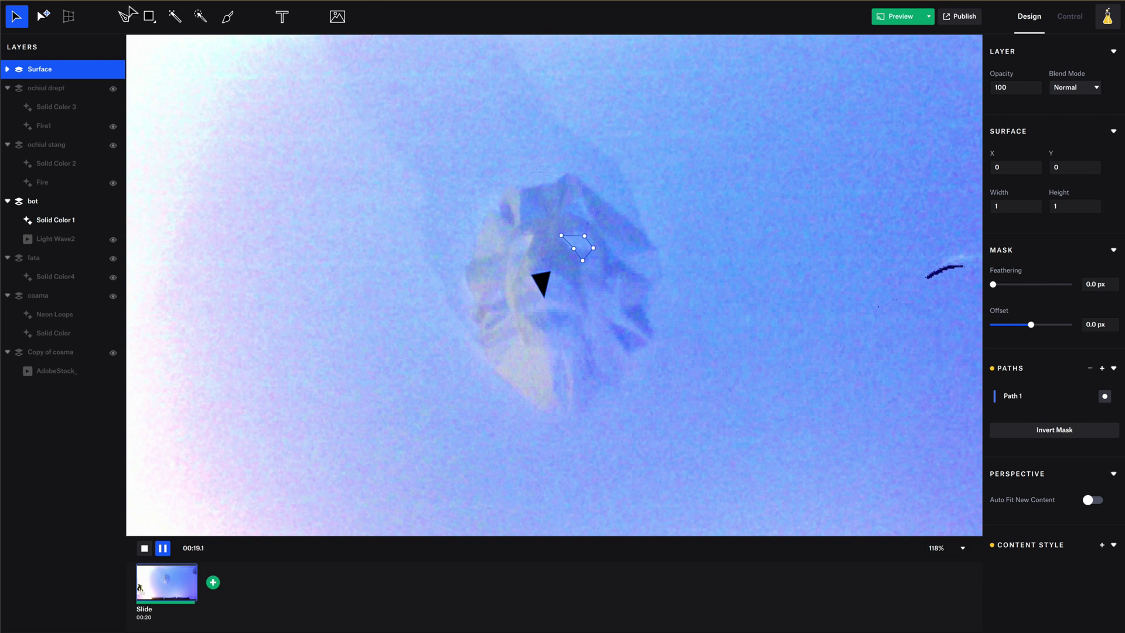
click(531, 233)
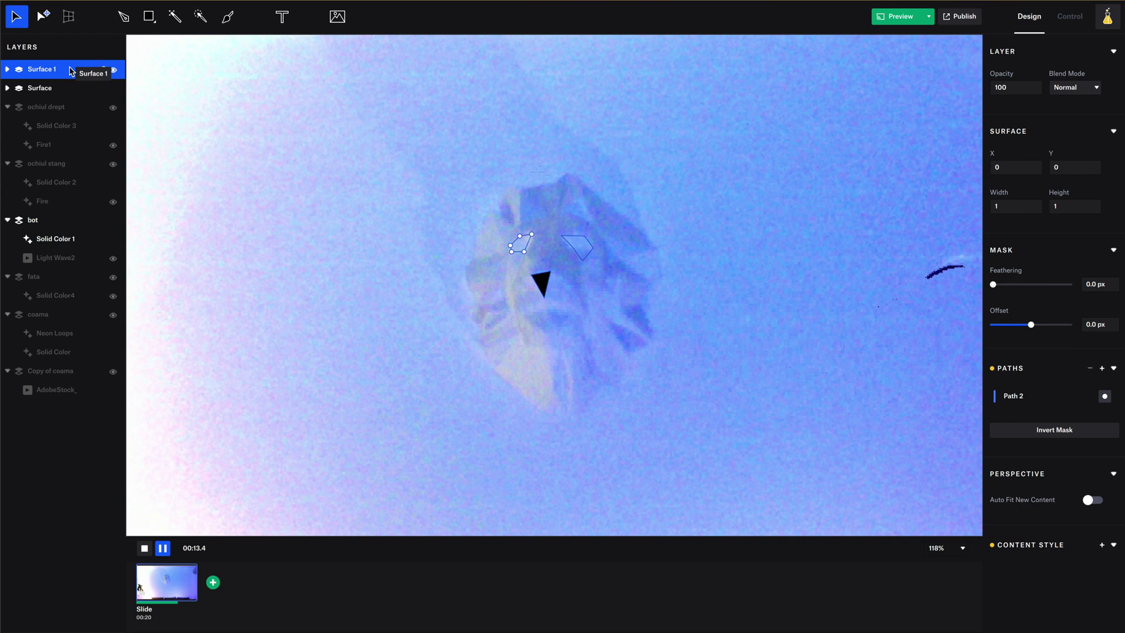
key(Delete)
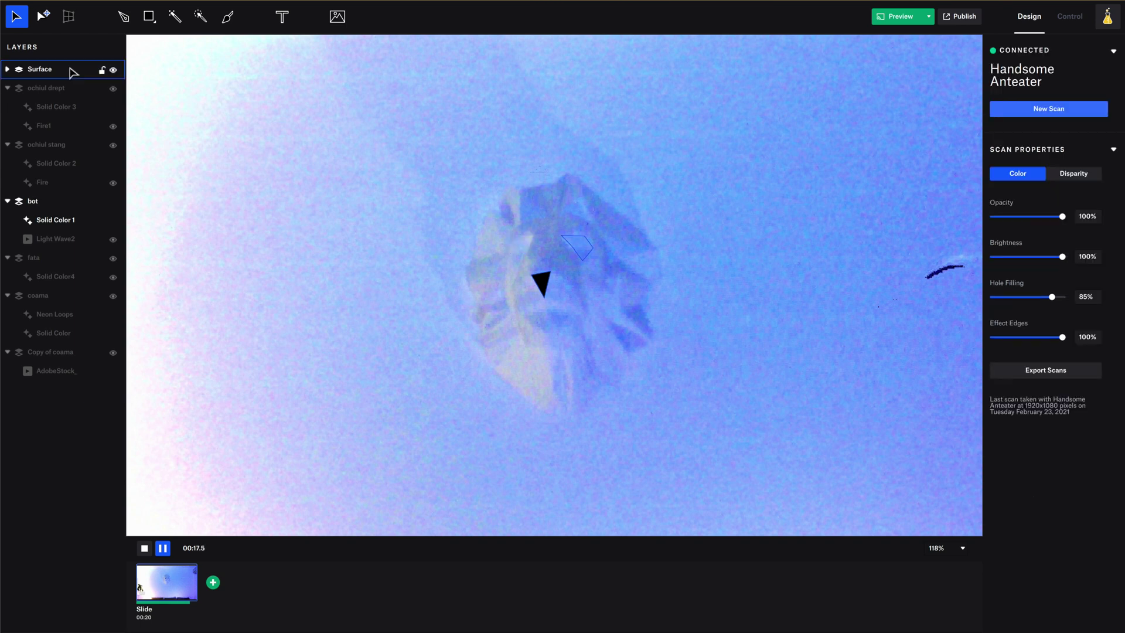
click(41, 71)
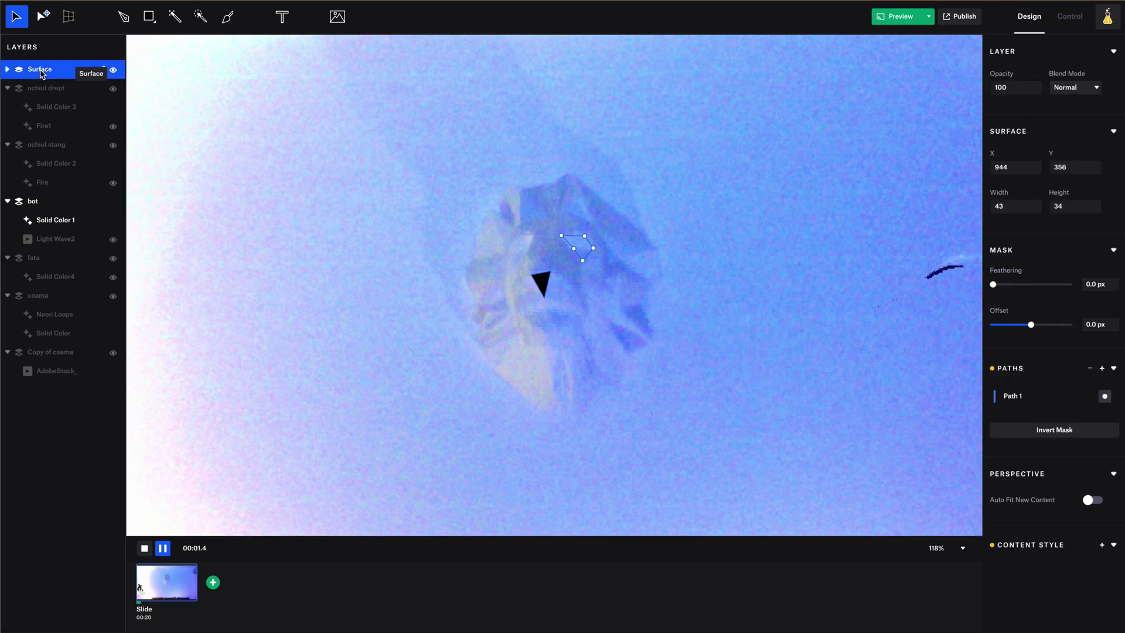
key(Delete)
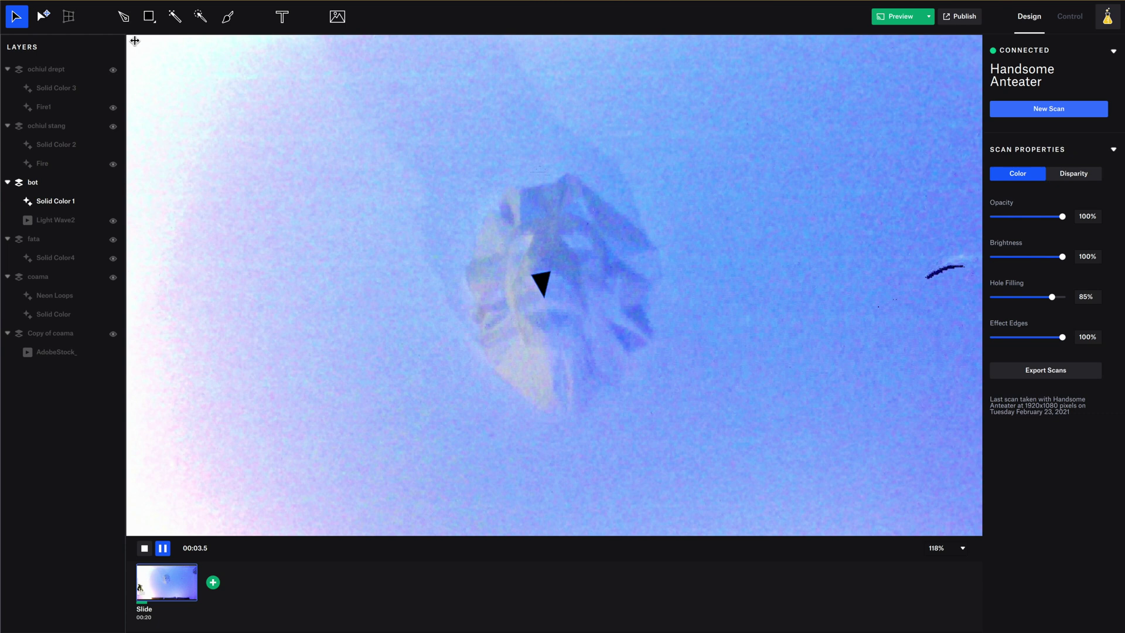
Step: Try a colour-similarity selection of the eye area, then abandon it
click(174, 23)
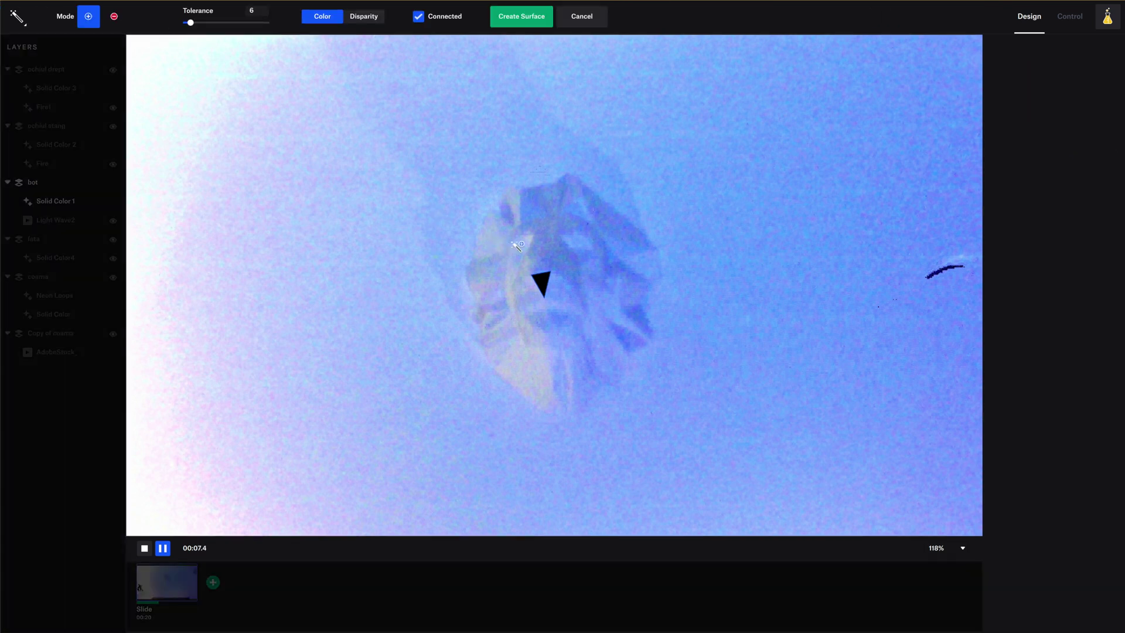
click(524, 246)
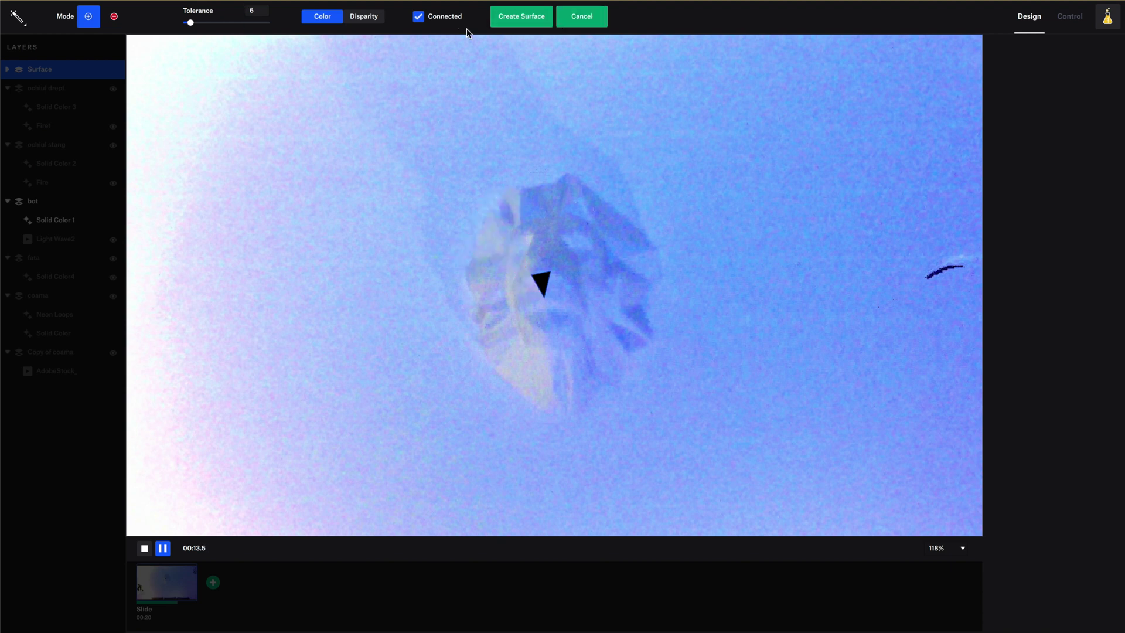
click(582, 23)
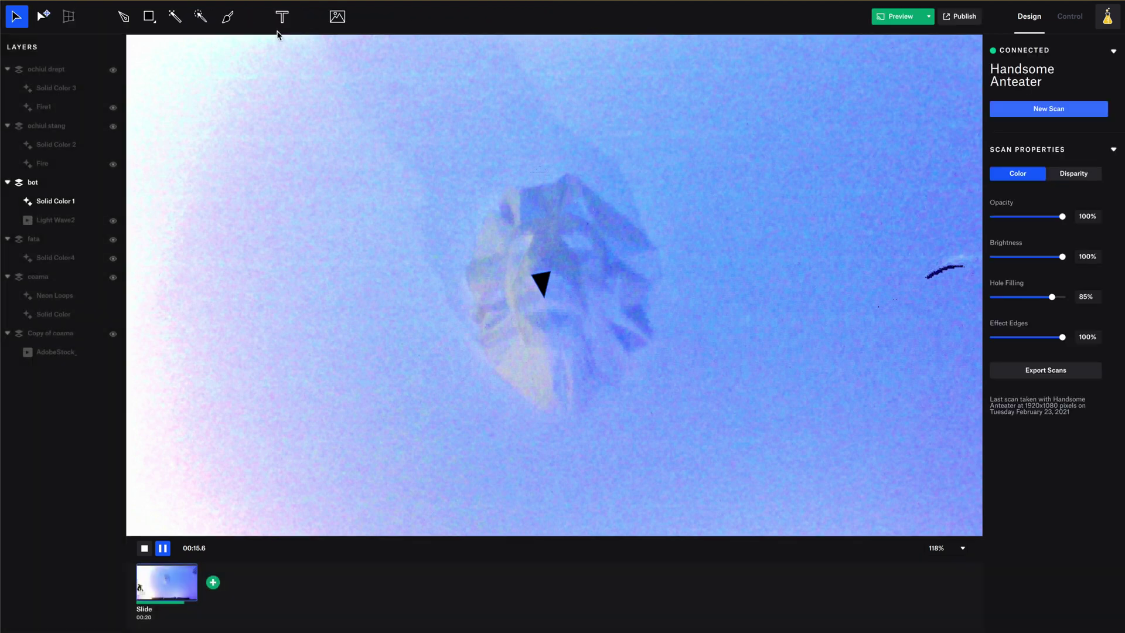
Step: Paint over the right eye with a smaller Surface brush and enlarge the left eye area
click(228, 17)
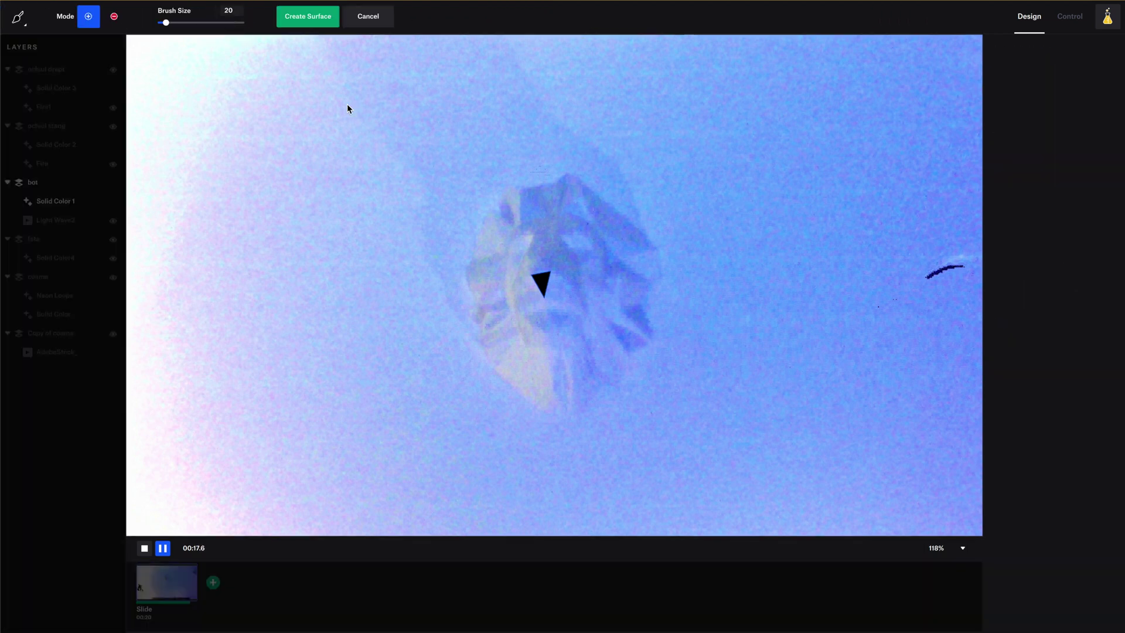
click(522, 245)
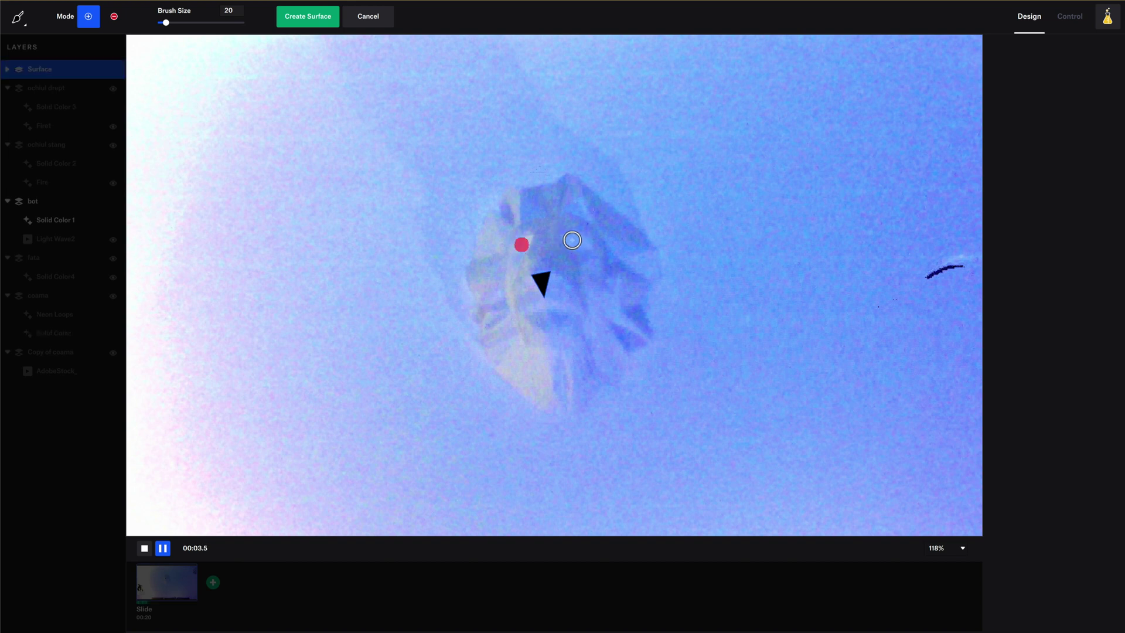
scroll(575, 254, up, 5)
scroll(575, 253, up, 1)
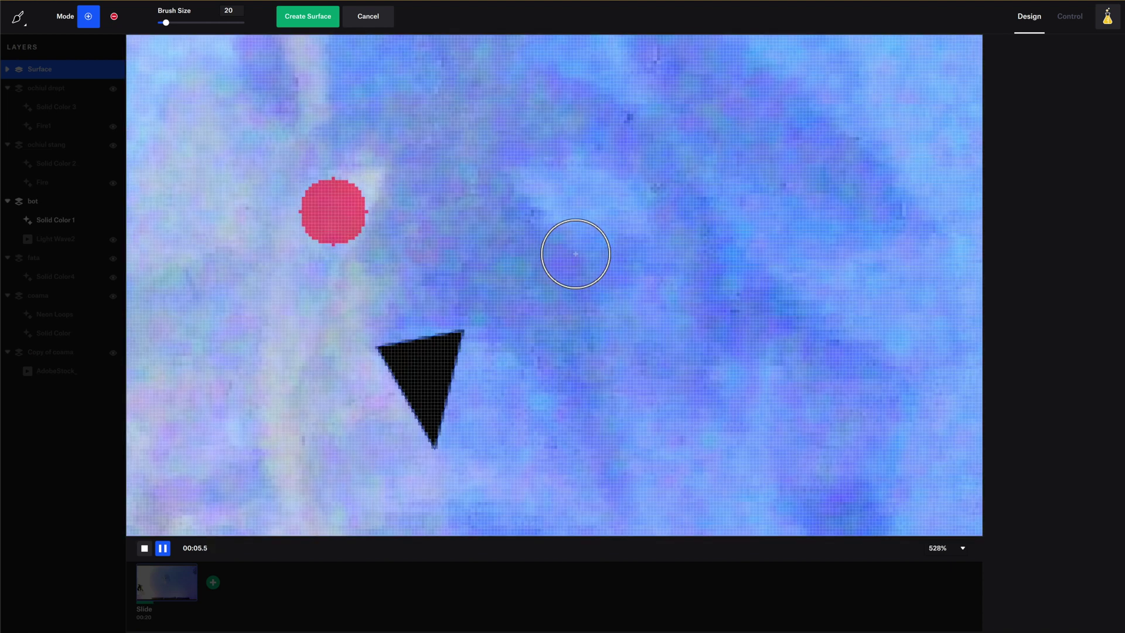
key(bracketleft)
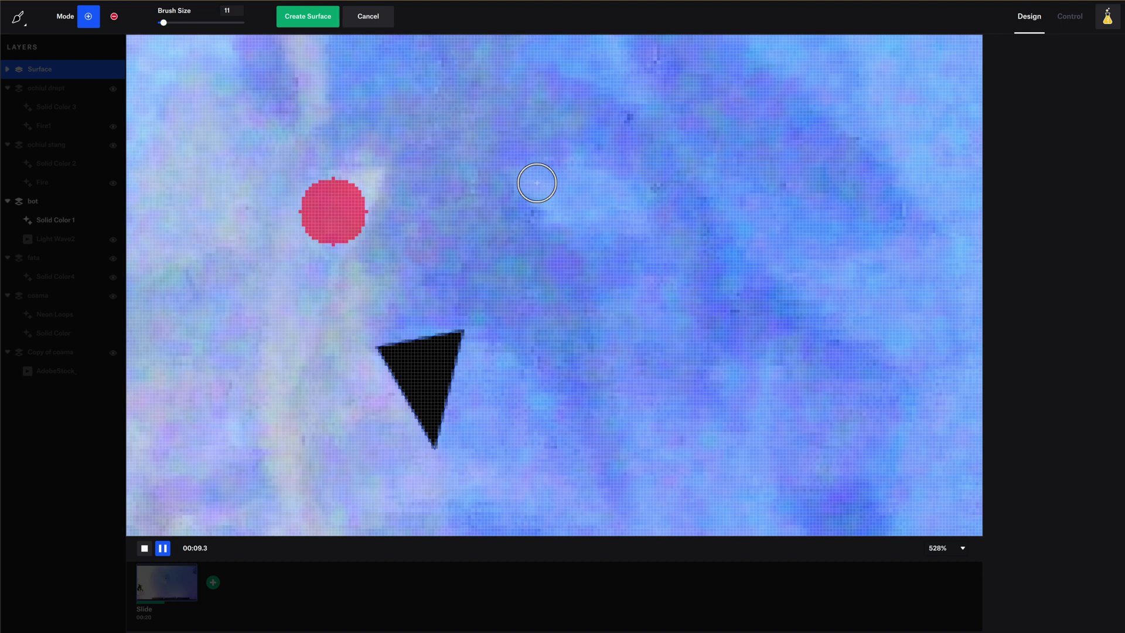
mouse_move(535, 181)
mouse_down()
mouse_move(584, 182)
mouse_move(625, 220)
mouse_move(591, 230)
mouse_move(545, 186)
mouse_up()
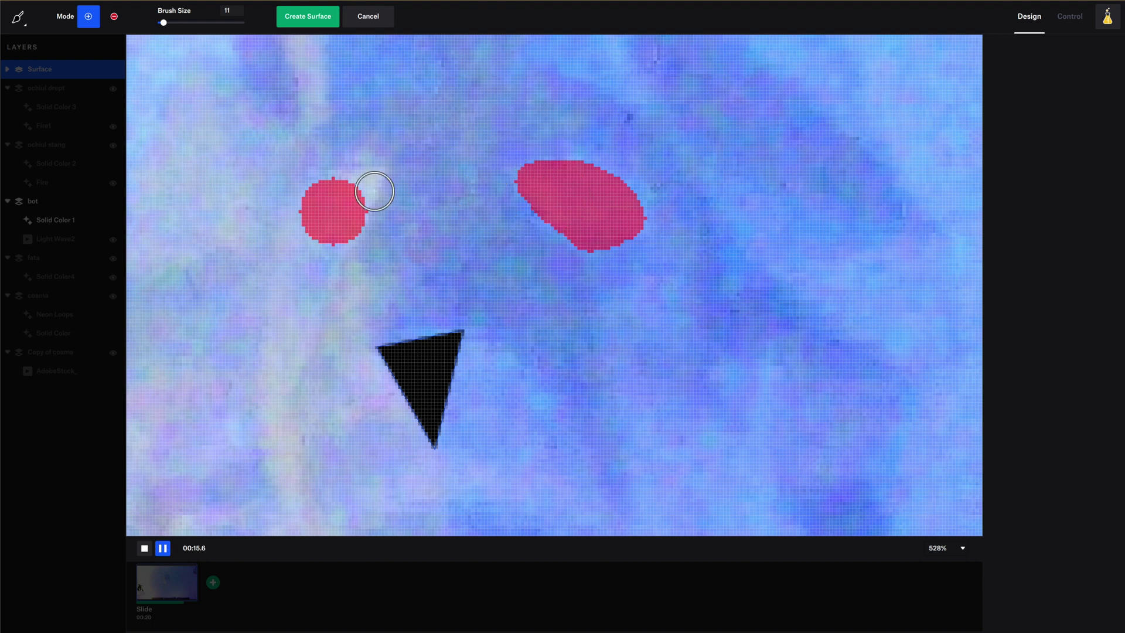
mouse_move(357, 187)
mouse_down()
mouse_move(316, 238)
mouse_move(311, 223)
mouse_up()
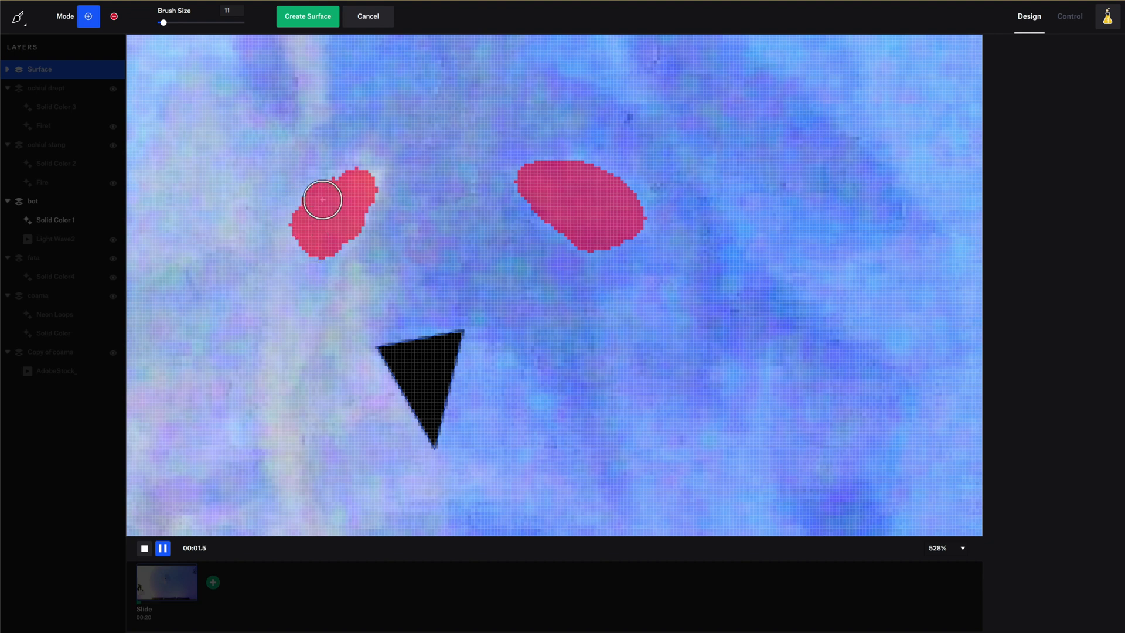
Step: Convert the painted eye areas into an outlined surface with Fit Accuracy at 77%
click(320, 23)
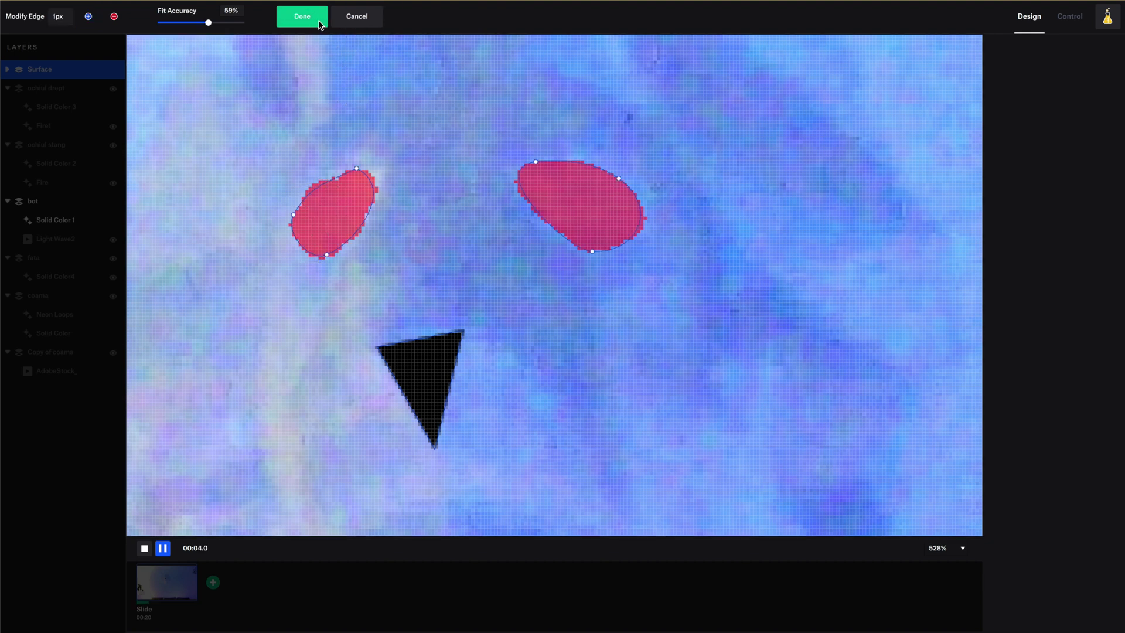
click(230, 23)
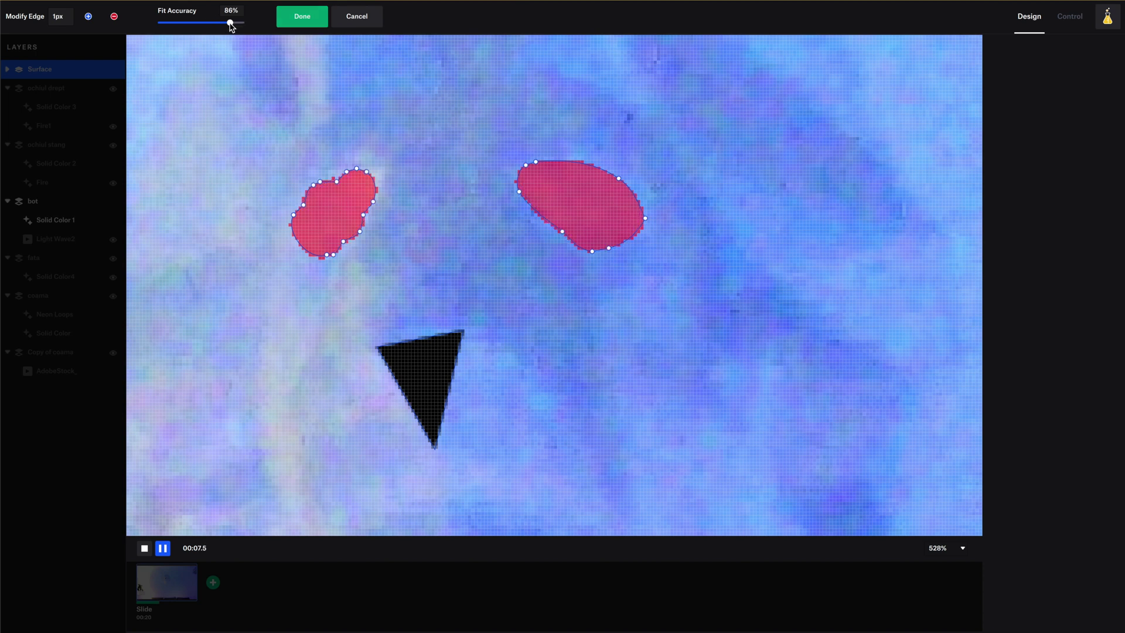
mouse_move(230, 23)
mouse_down()
mouse_move(214, 23)
mouse_move(224, 23)
mouse_up()
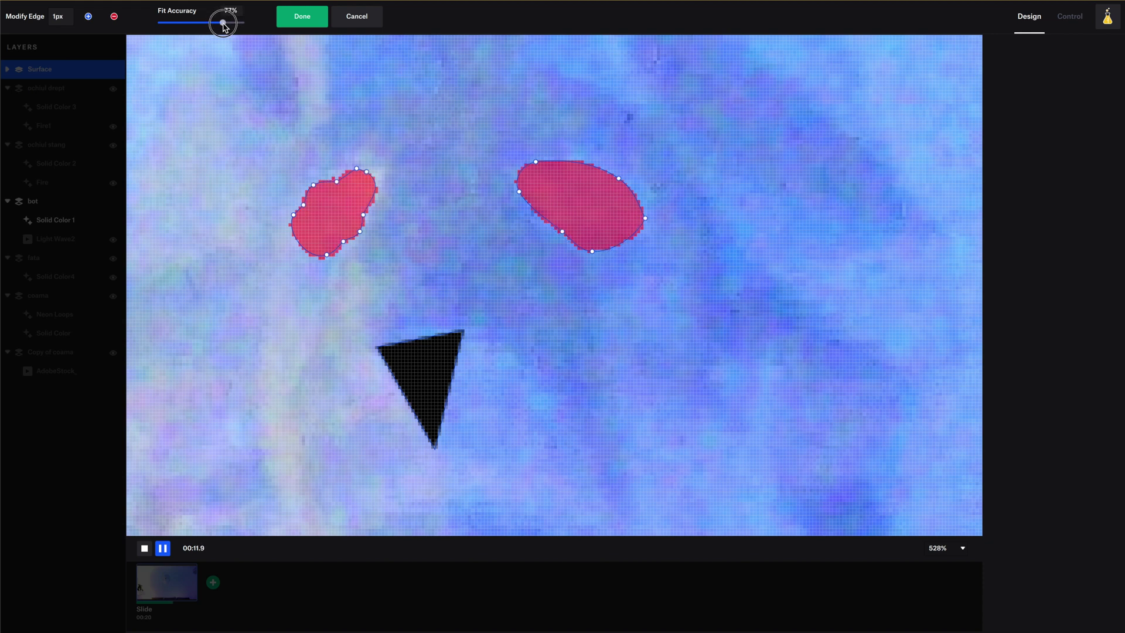
Step: Finish the eye outlines, then sharpen a right-eye corner and pull its right point down-right
click(293, 22)
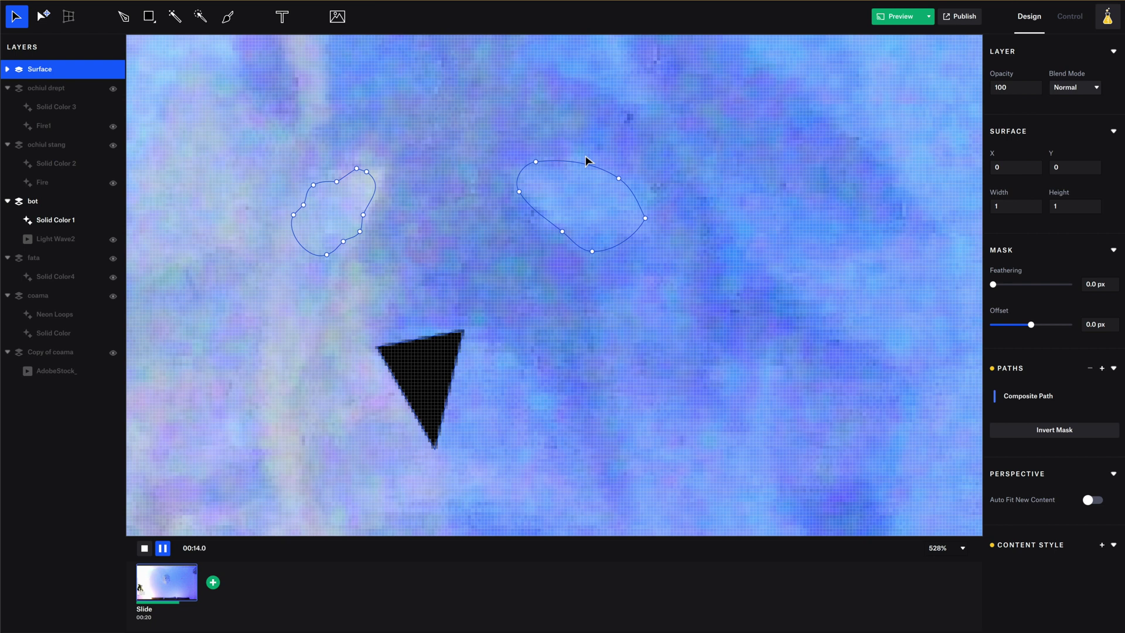
click(619, 179)
double_click(620, 179)
drag(620, 179, 628, 174)
click(646, 218)
drag(646, 217, 663, 237)
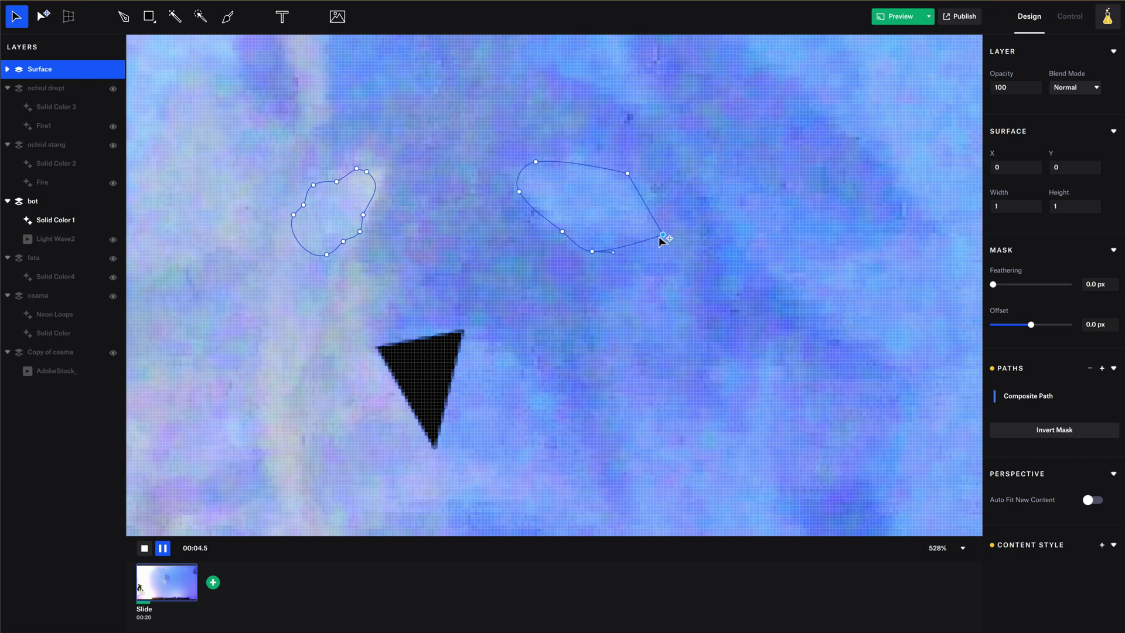
Step: Make the right eye's bottom, lower-left and top-left points sharp corners, dragging the bottom lower
click(593, 252)
double_click(593, 252)
click(593, 252)
drag(594, 253, 597, 310)
click(562, 232)
click(563, 232)
drag(563, 233, 566, 250)
double_click(535, 163)
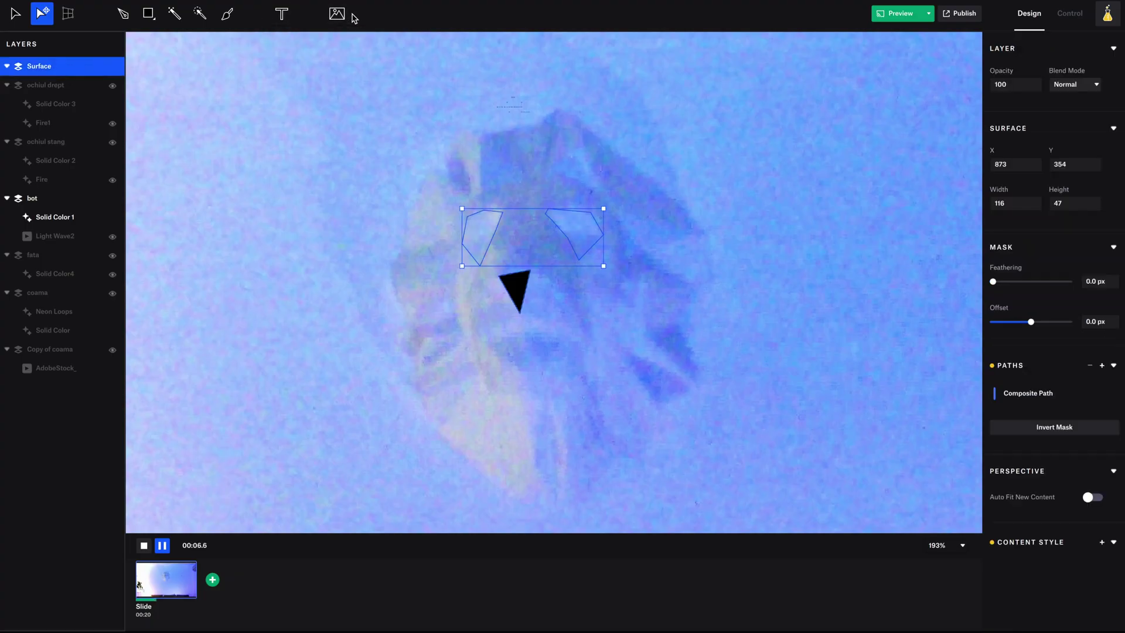
Step: Insert the built-in Purple Sparks video into both eye shapes
click(338, 14)
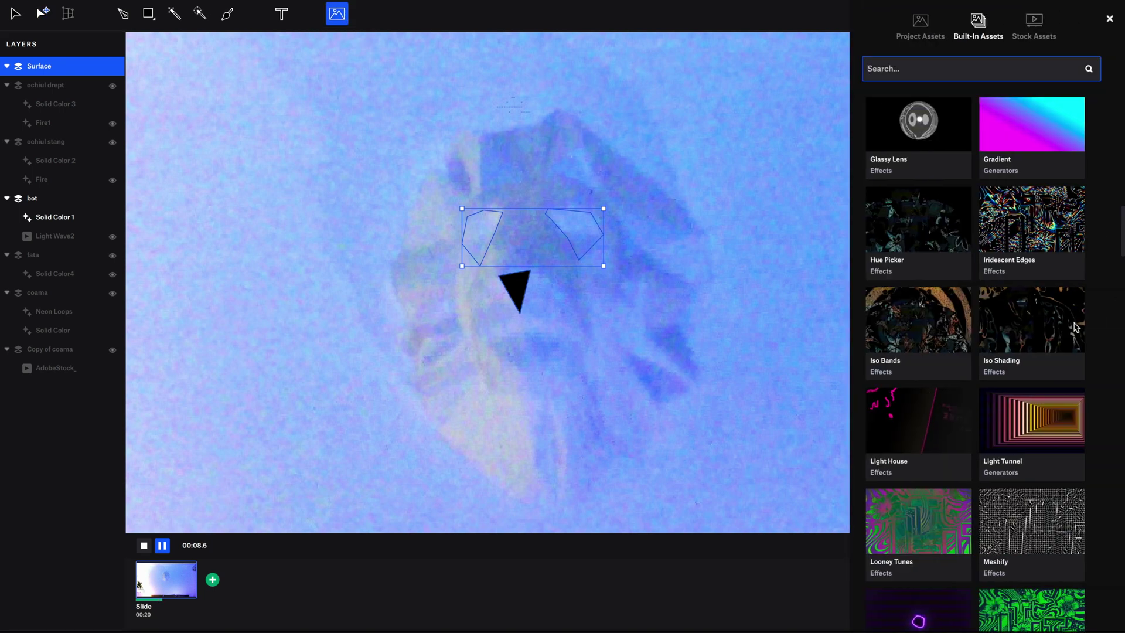
mouse_move(1030, 343)
mouse_move(1017, 405)
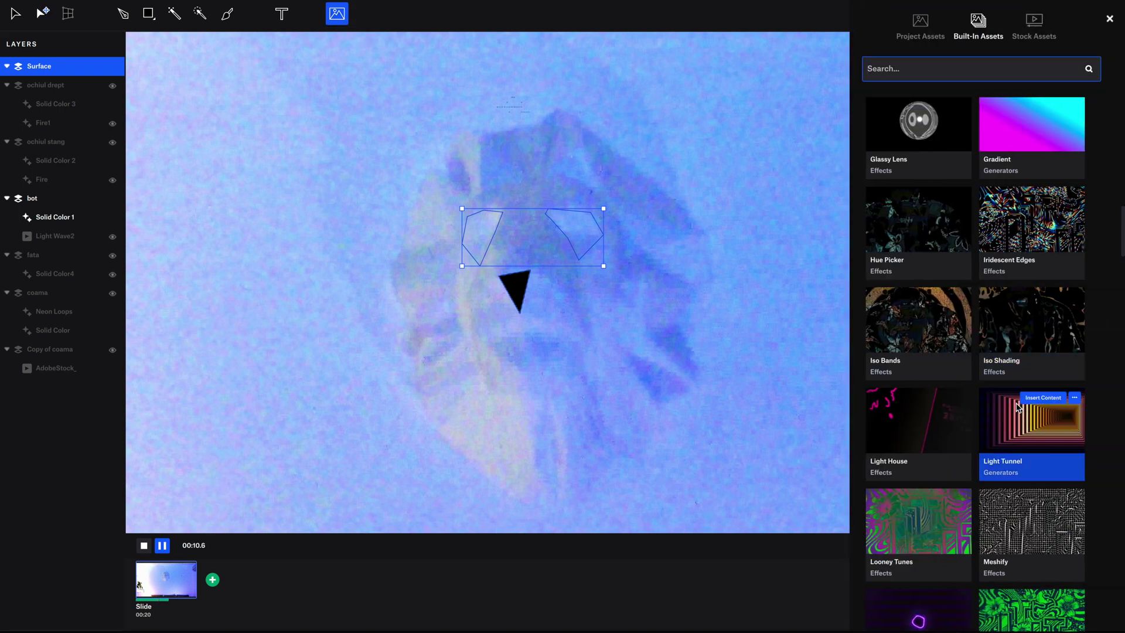
scroll(965, 471, down, 3)
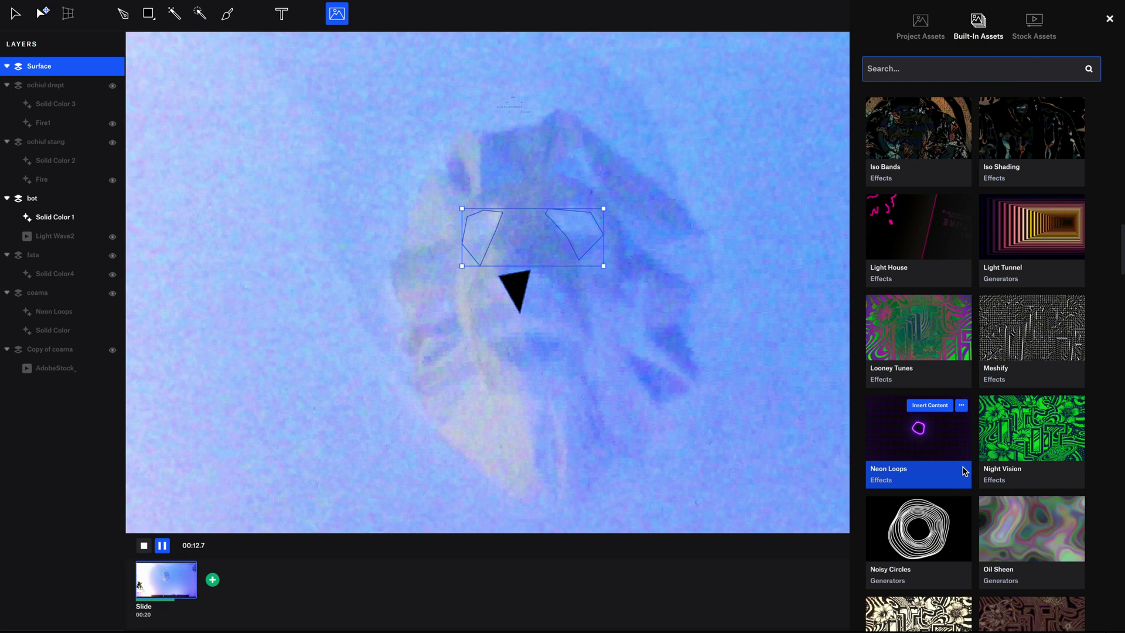
scroll(965, 471, down, 1)
scroll(964, 471, down, 10)
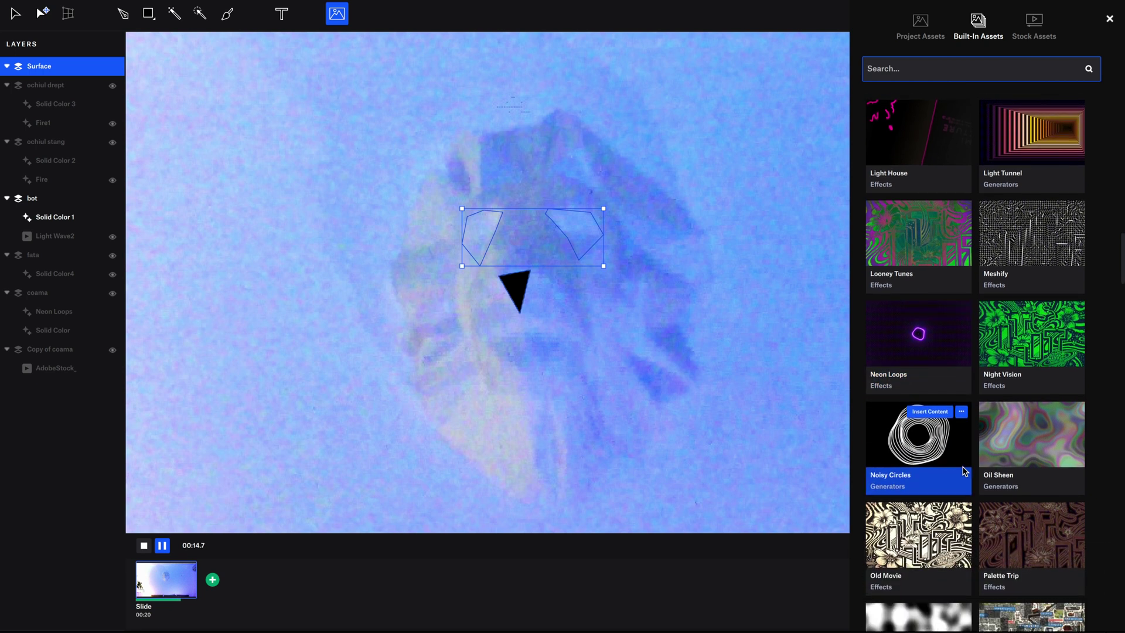
scroll(964, 471, down, 2)
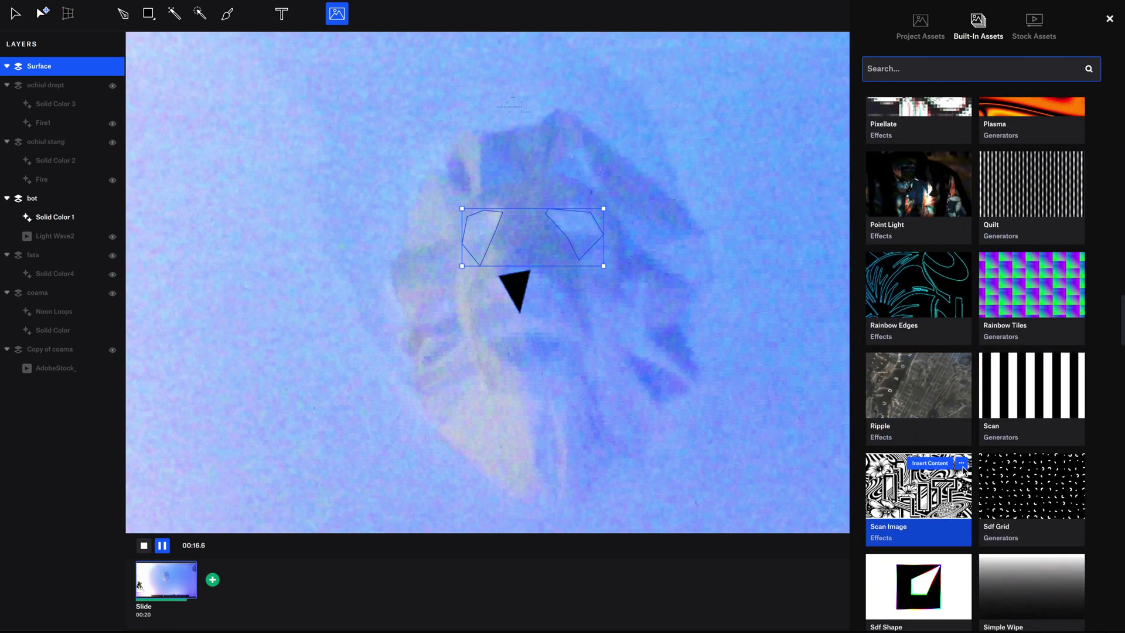
scroll(965, 469, down, 12)
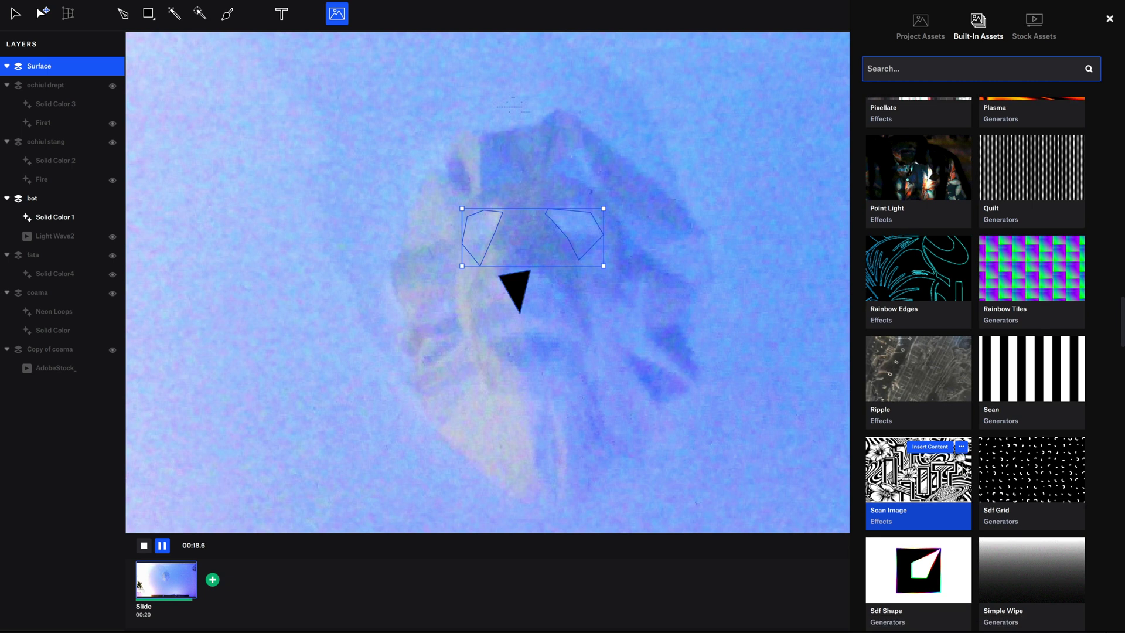
scroll(965, 471, down, 20)
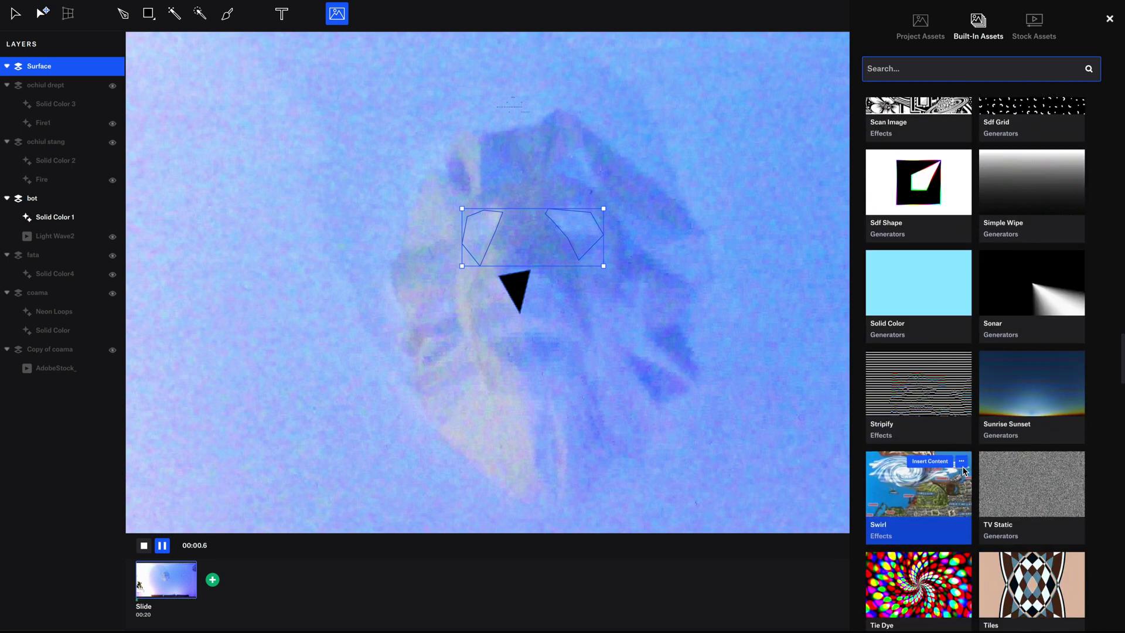
scroll(964, 471, down, 1)
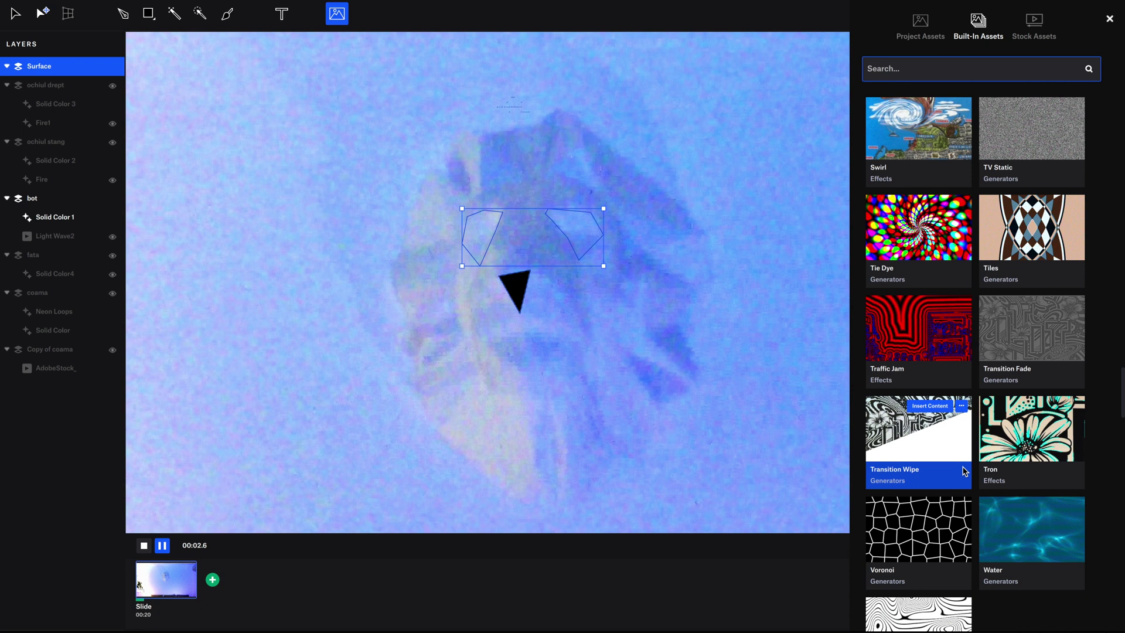
scroll(965, 471, down, 5)
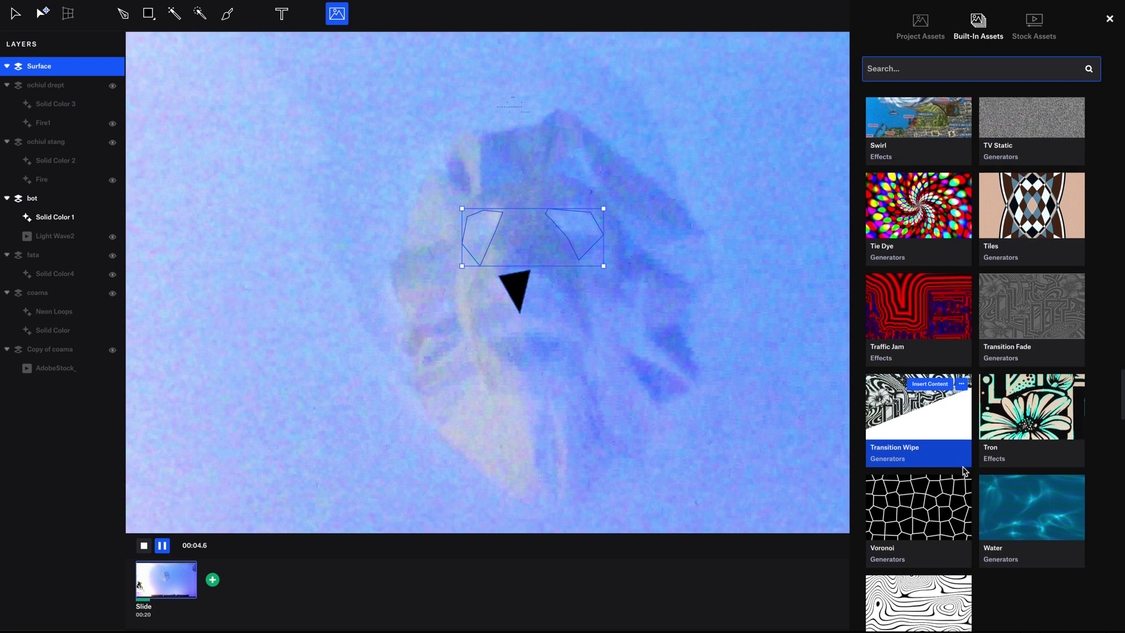
scroll(964, 471, down, 20)
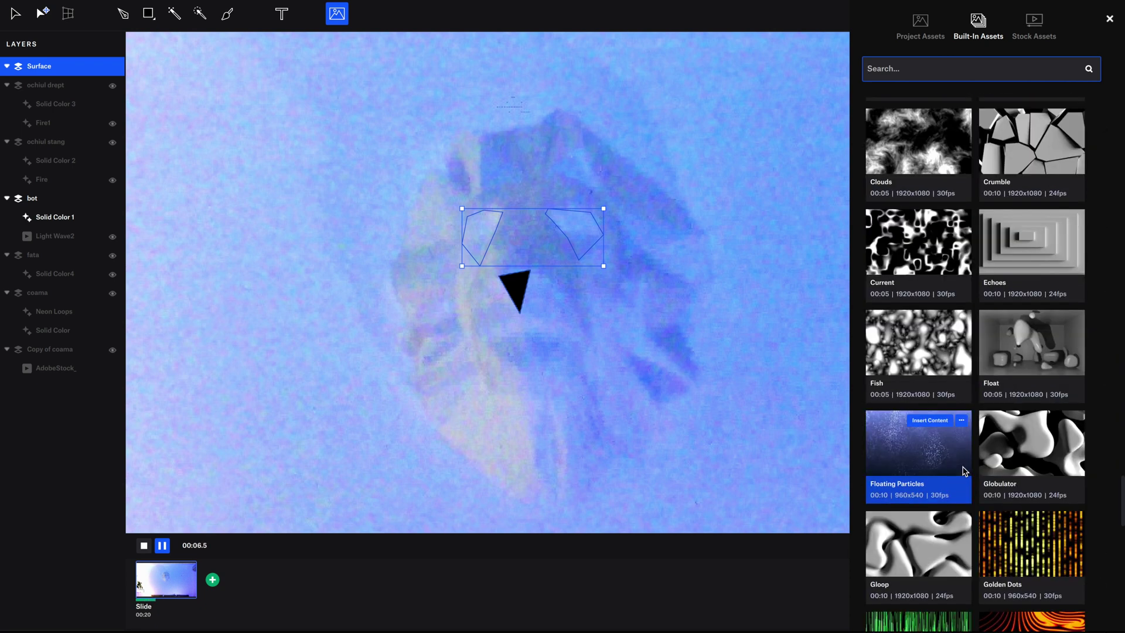
scroll(964, 471, up, 10)
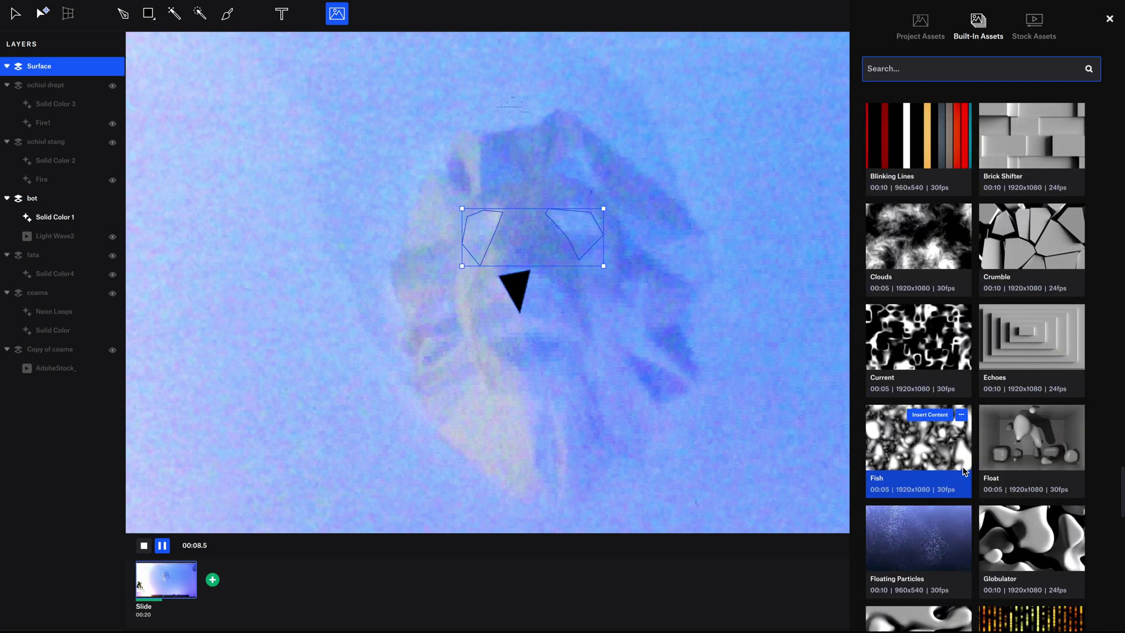
scroll(965, 471, down, 6)
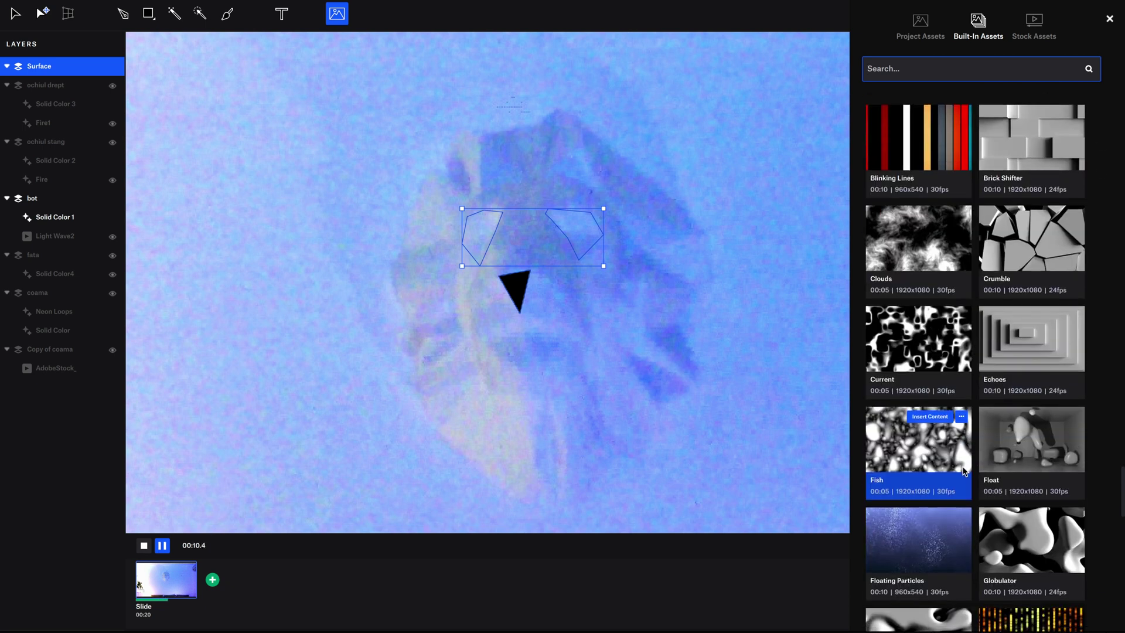
scroll(965, 471, down, 11)
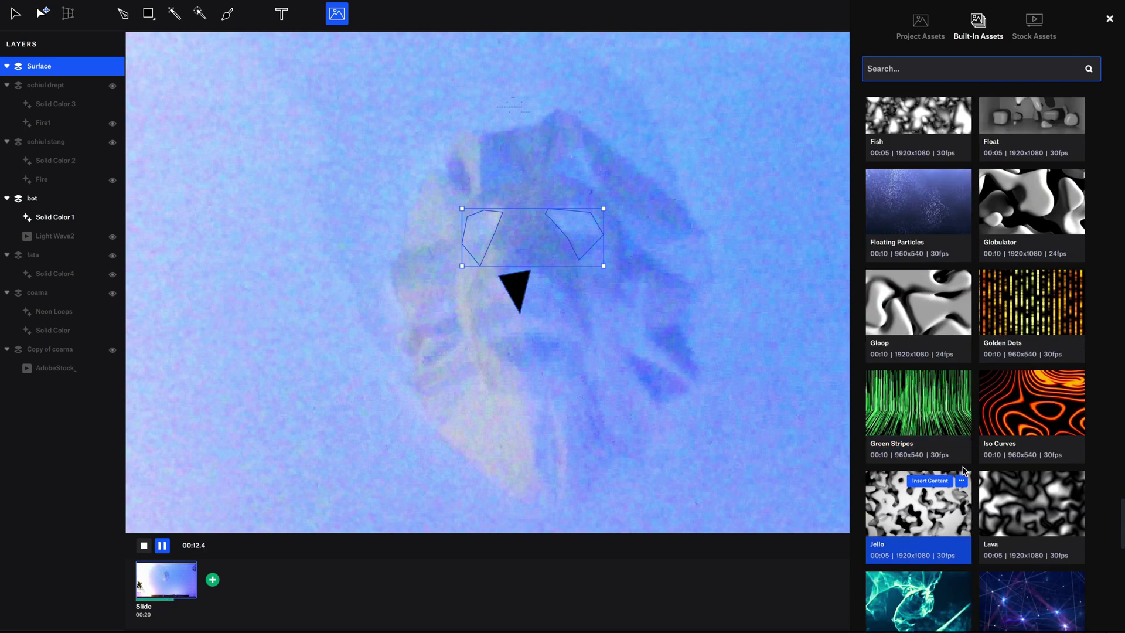
scroll(964, 471, down, 3)
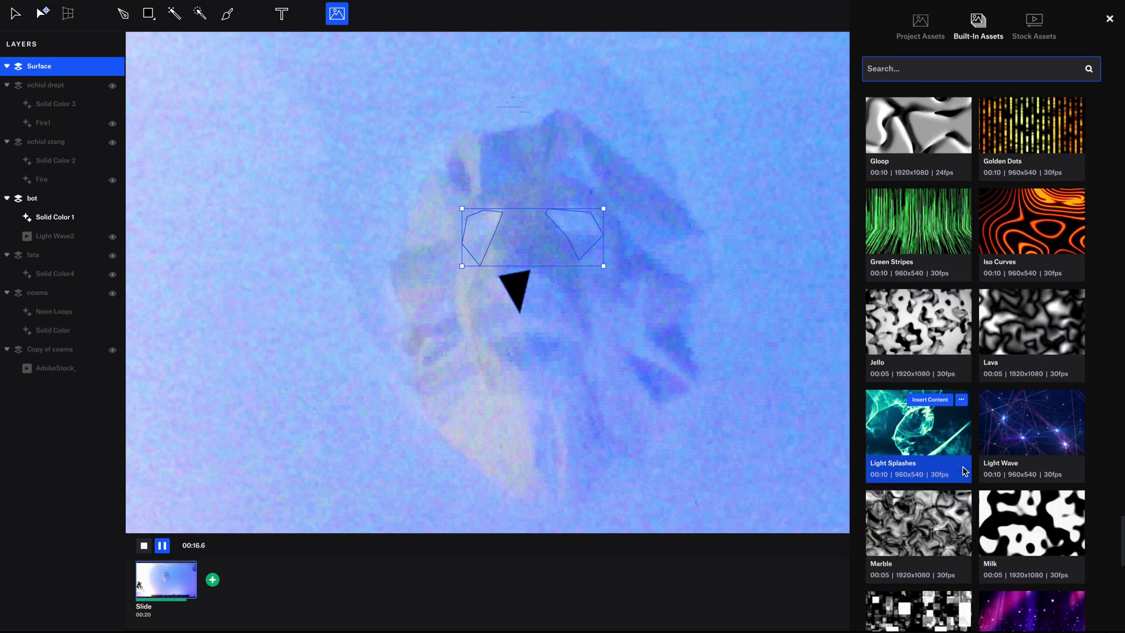
scroll(964, 471, down, 2)
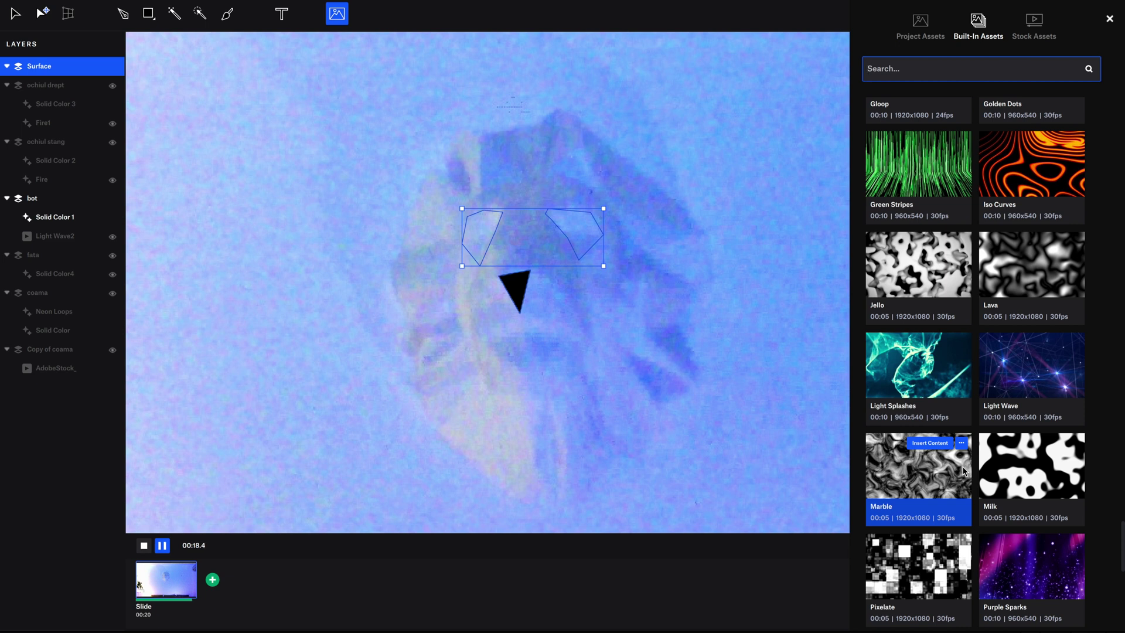
mouse_move(1035, 563)
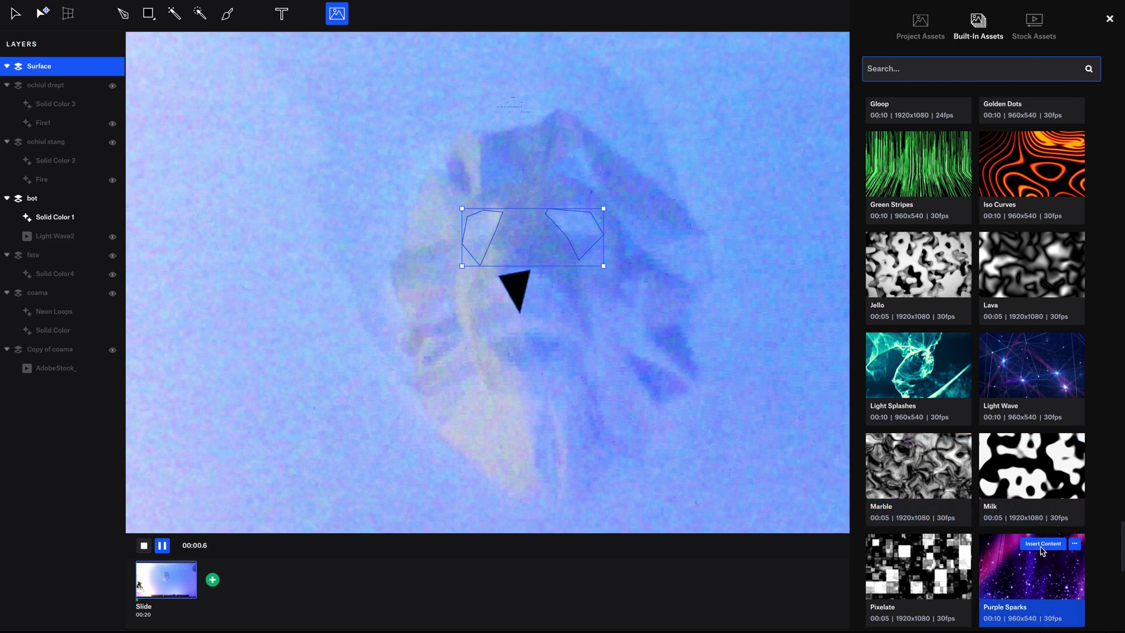
click(1042, 544)
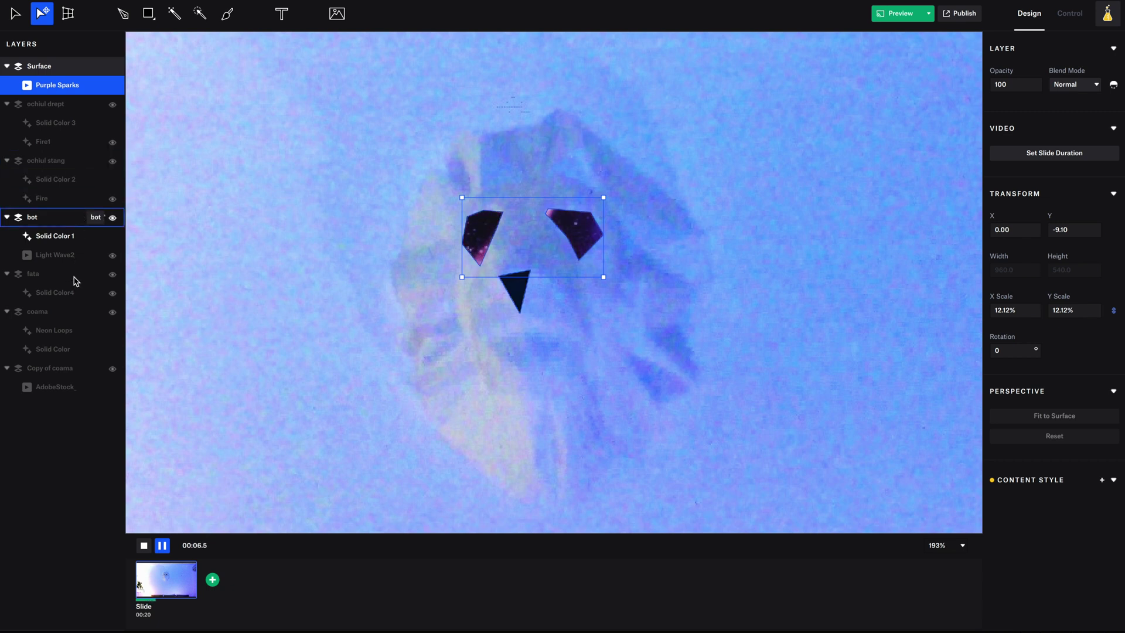
Step: Show the coama layer so the dark head and its Neon Loops arc appear
click(112, 313)
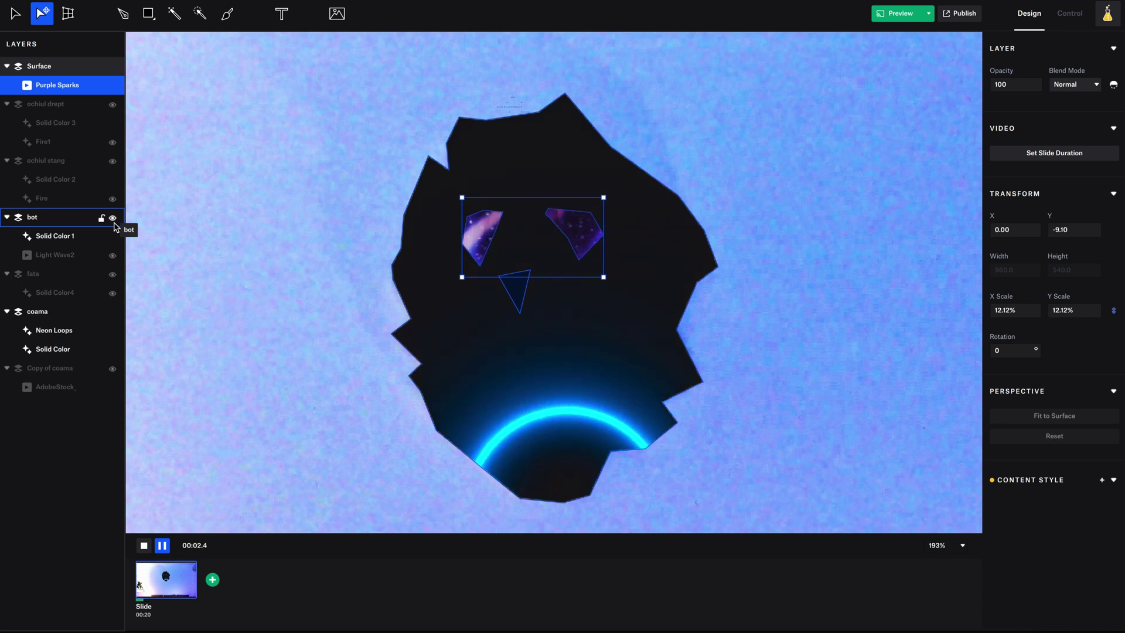
Step: Hide the bot layer so the black nose triangle disappears from the lion head
click(114, 224)
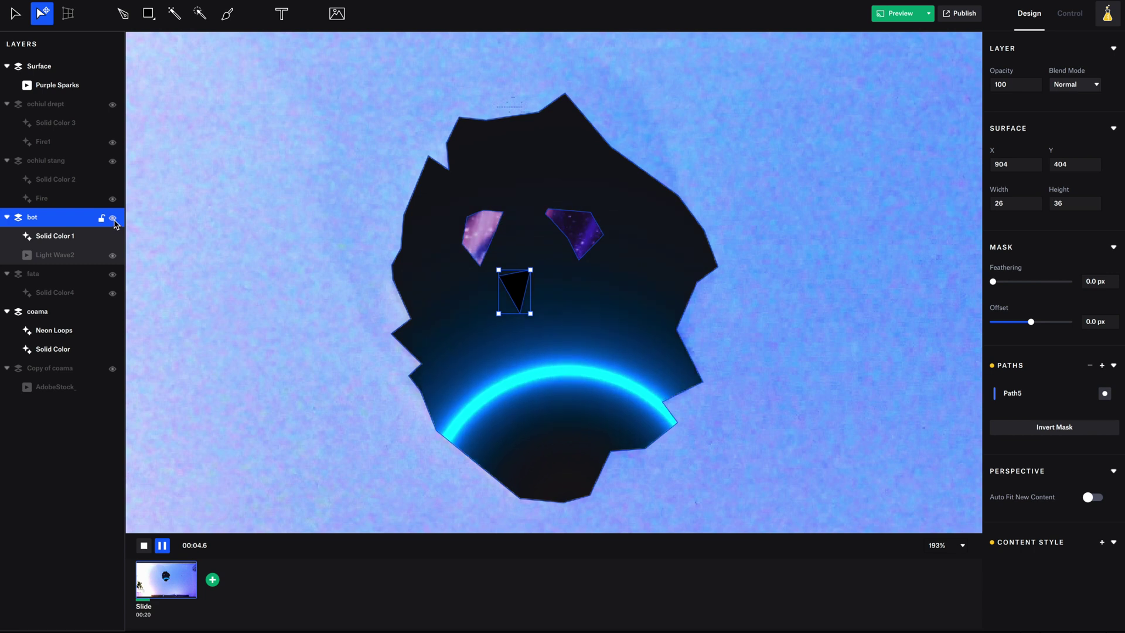
click(113, 219)
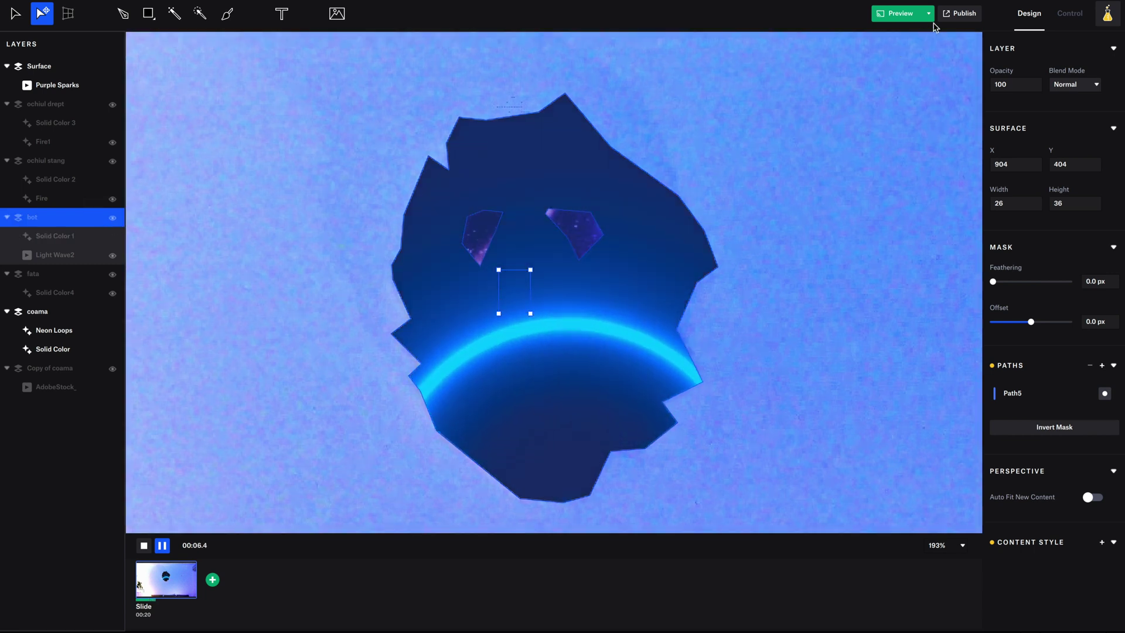